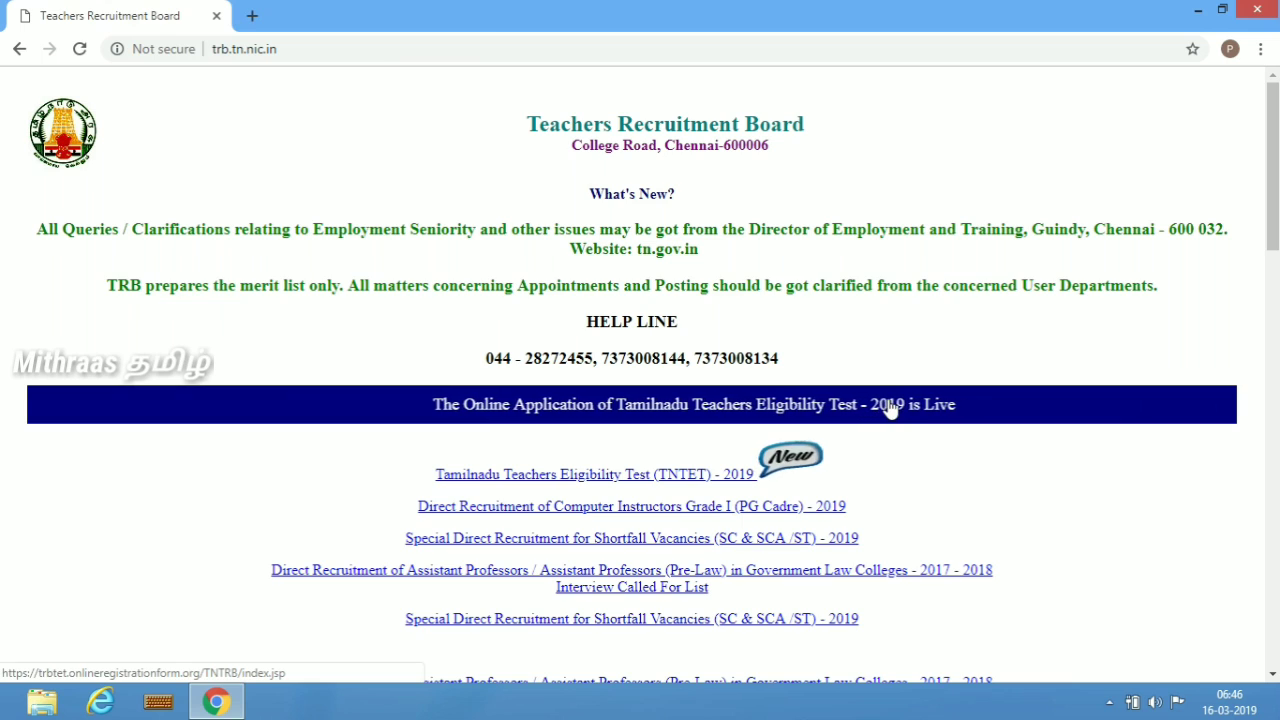
# - Open the TNTET 2019 online application portal and start a new user registration
pyautogui.click(890, 406)
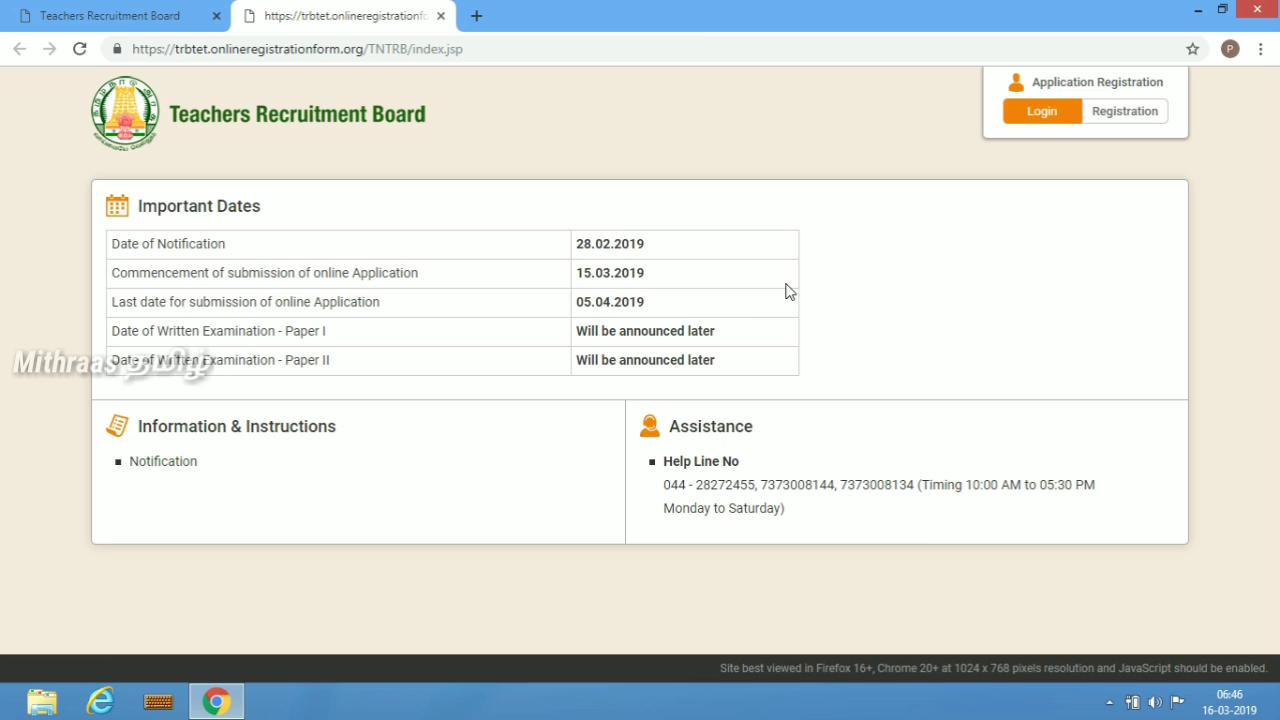
pyautogui.click(1120, 113)
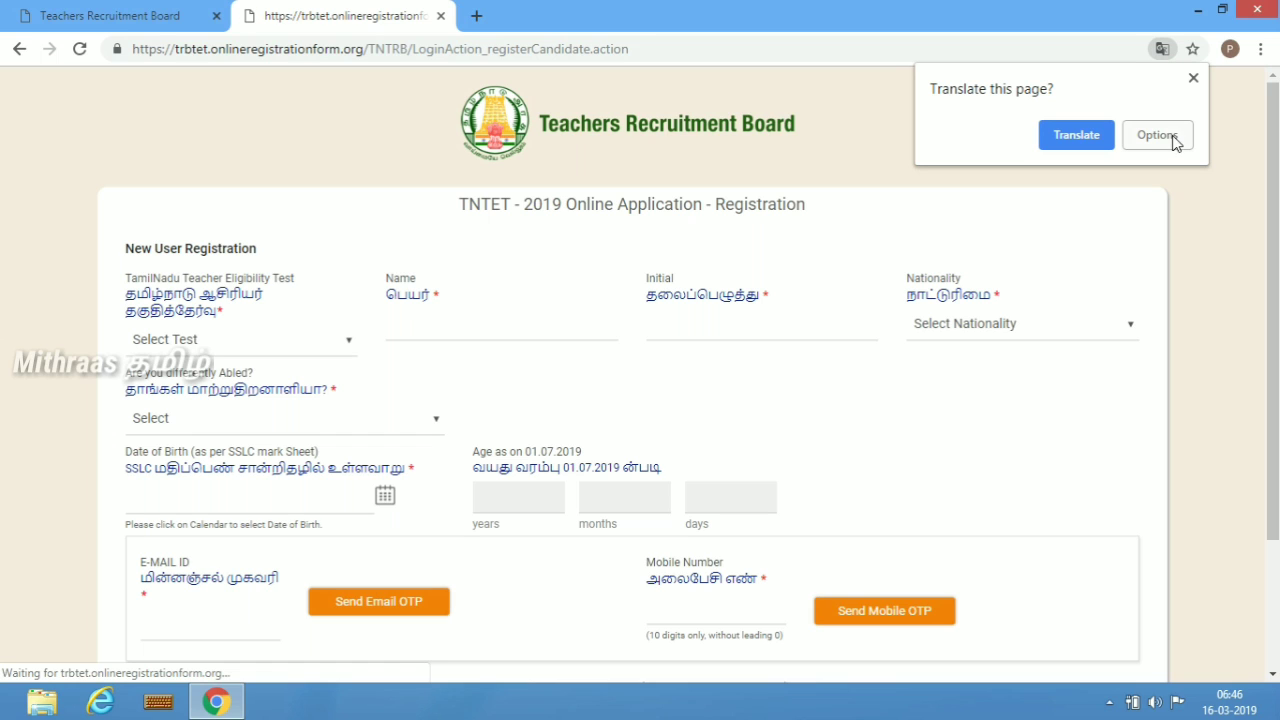
pyautogui.click(1193, 79)
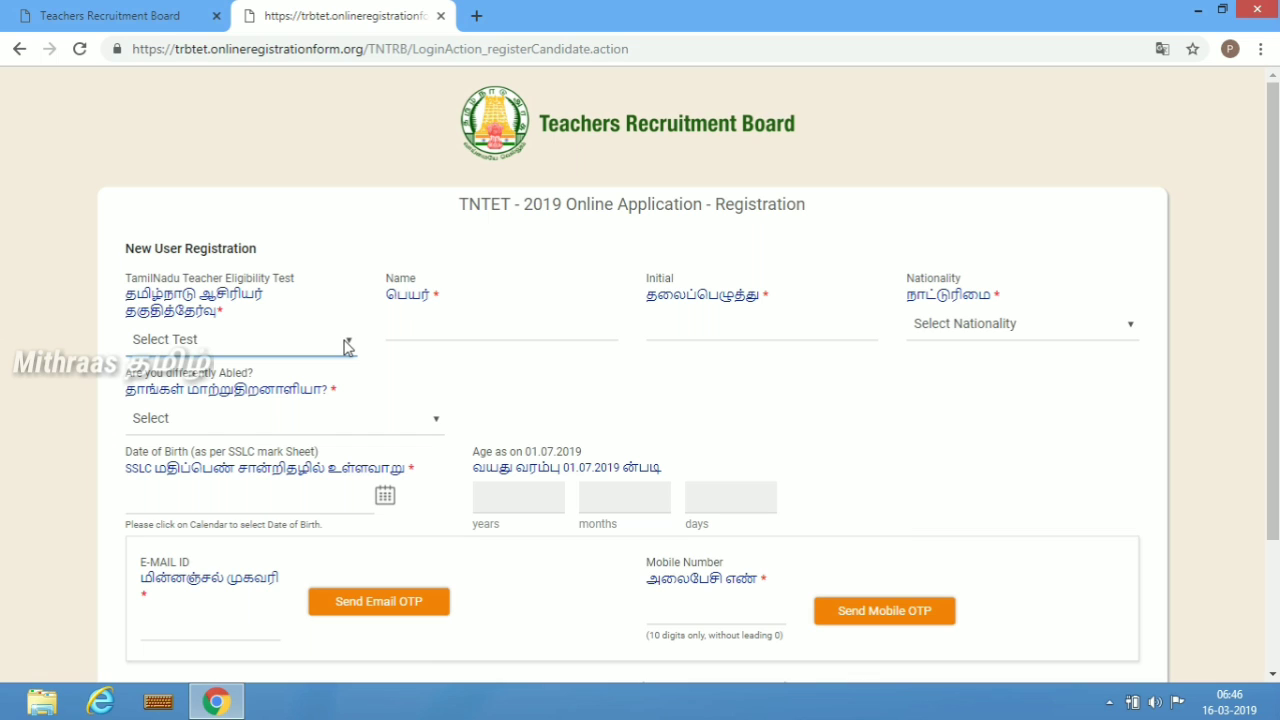
# - Choose Paper-II as the test and fill in the candidate's name and initial
pyautogui.click(347, 344)
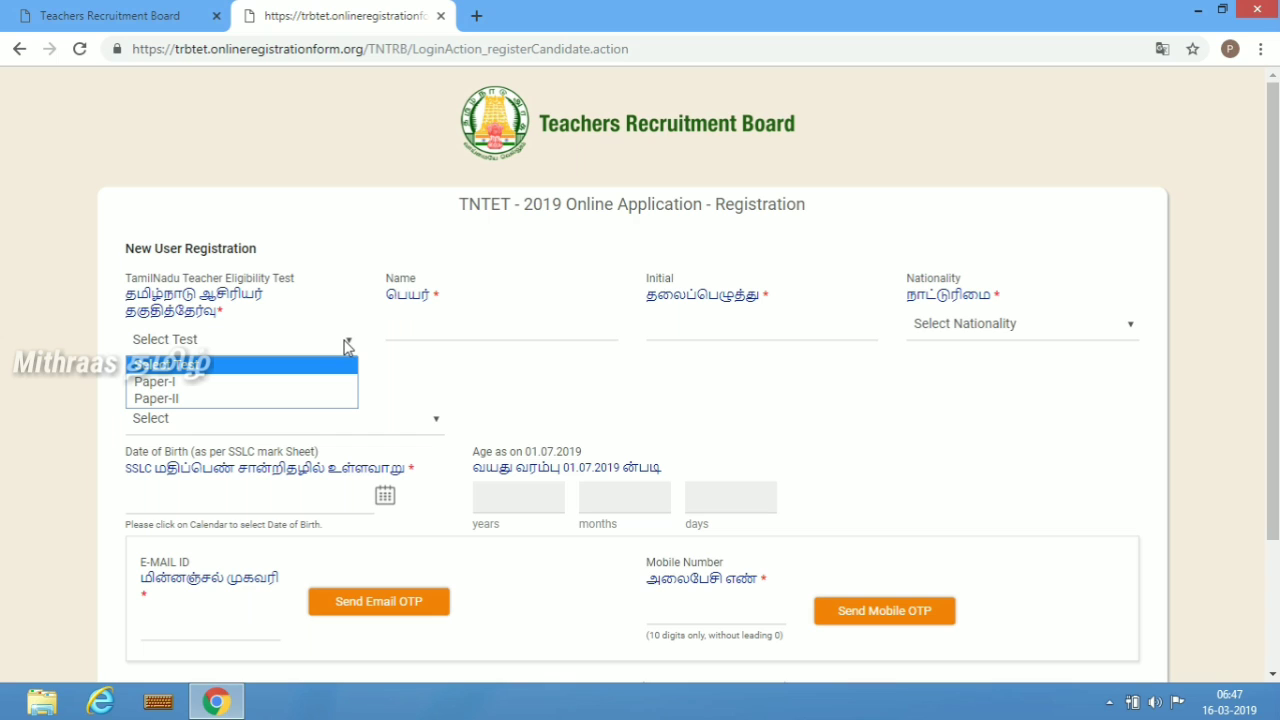
pyautogui.click(181, 400)
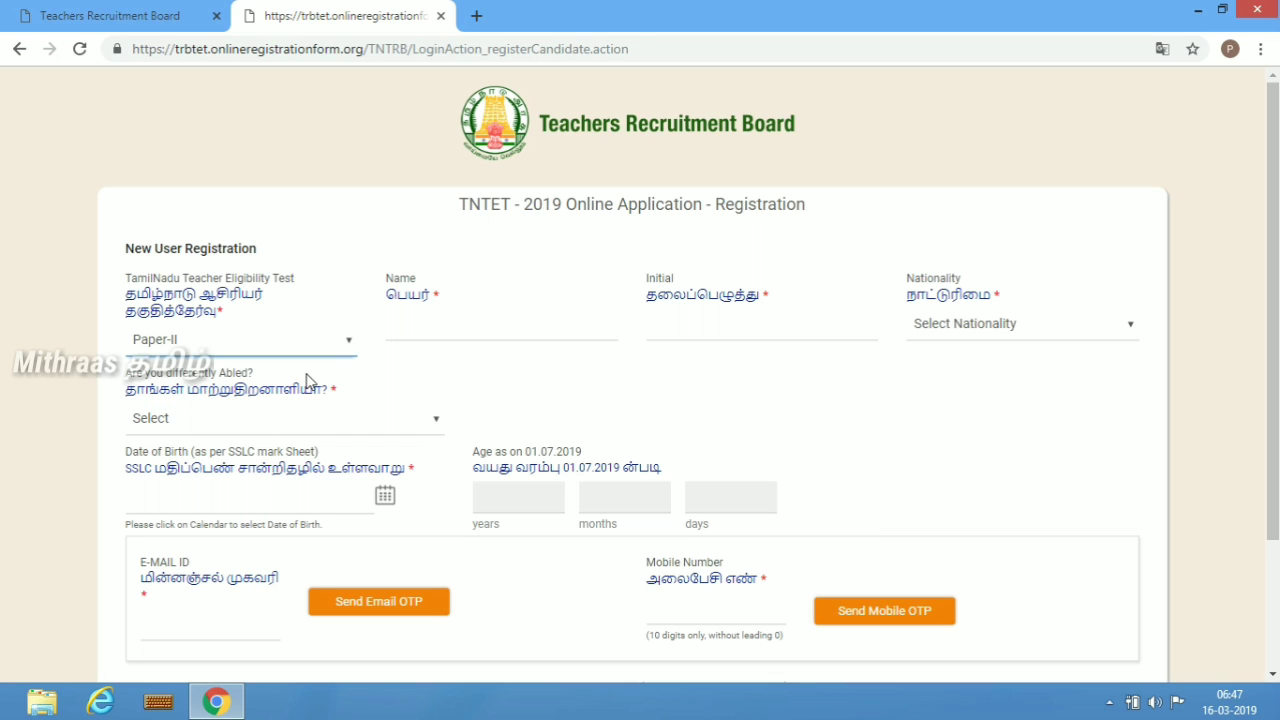
pyautogui.click(431, 332)
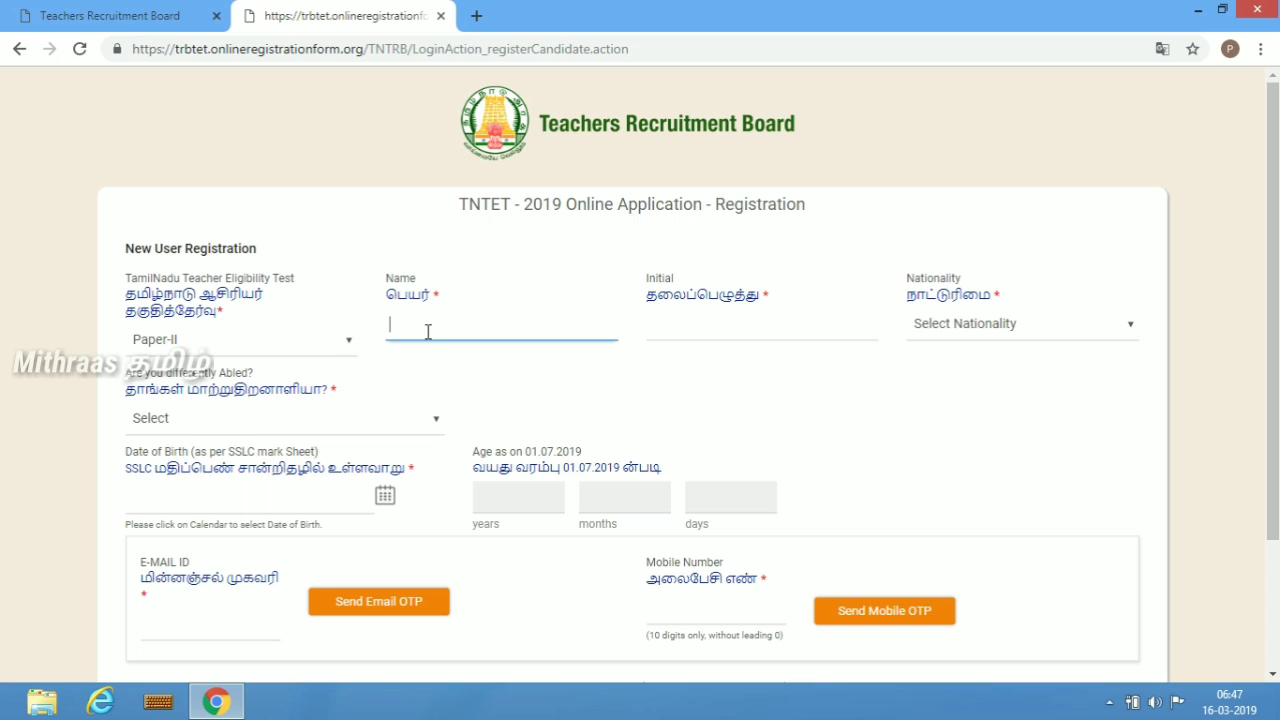
pyautogui.write('BHARATHIDASAN P')
pyautogui.press('BackSpace')
pyautogui.press('BackSpace')
pyautogui.press('Tab')
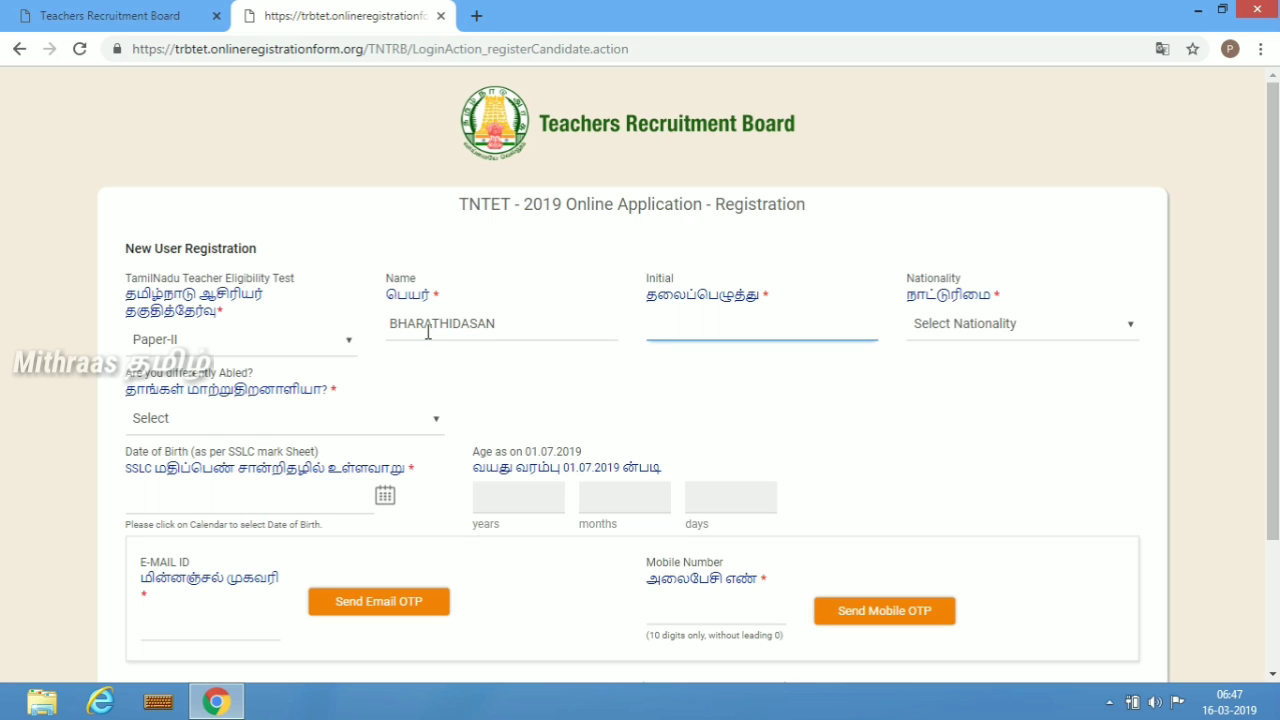
pyautogui.write('P')
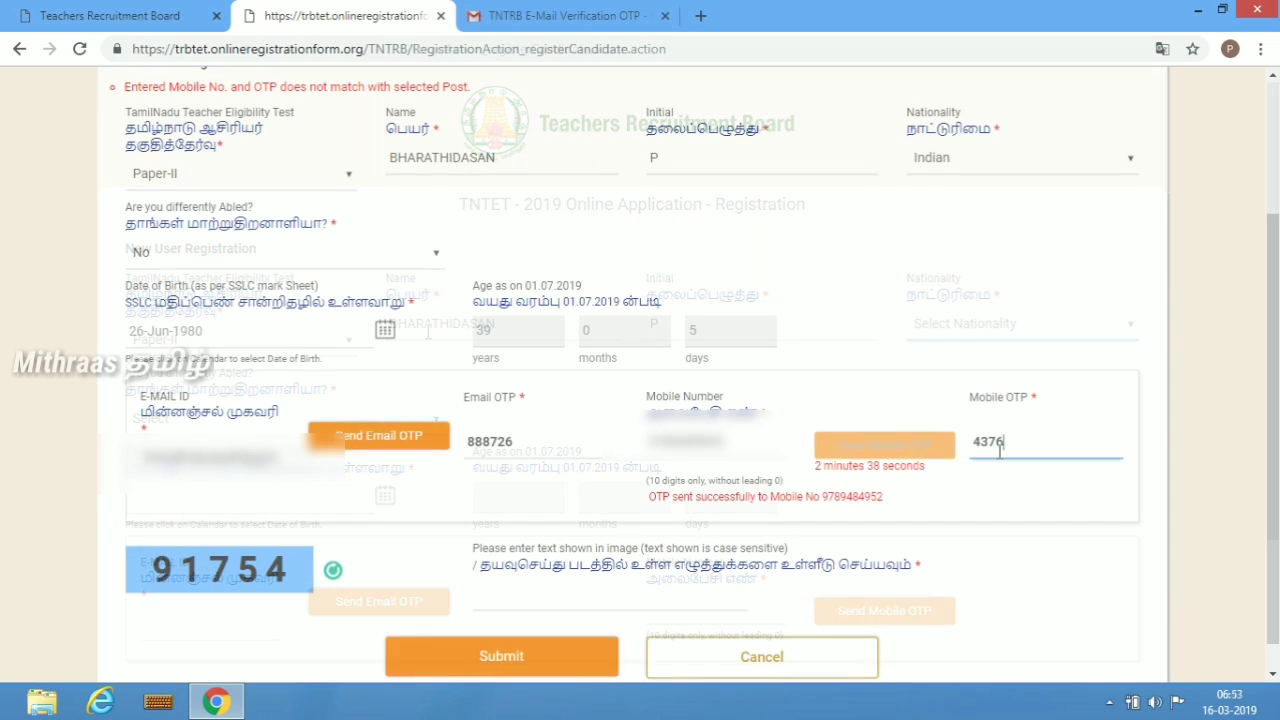
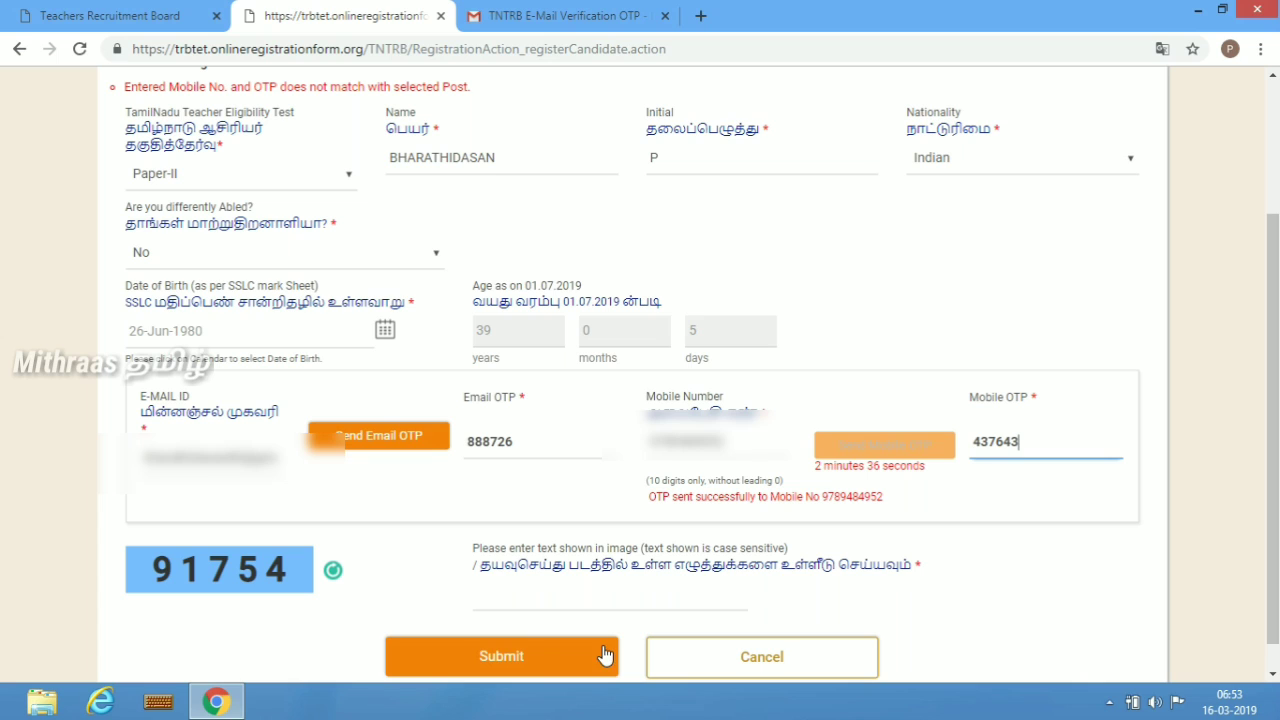
# - Enter the mobile verification code and the captcha 91754, then submit the registration
pyautogui.click(556, 608)
pyautogui.click(556, 608)
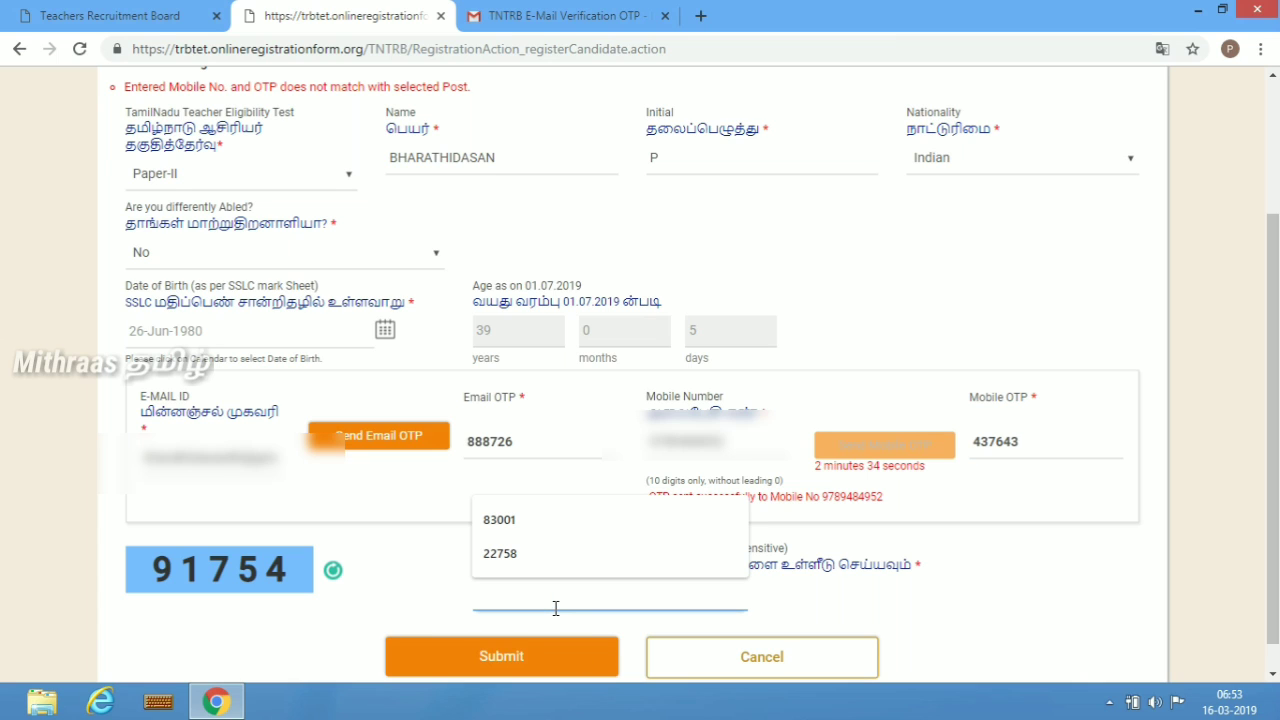
pyautogui.write('91')
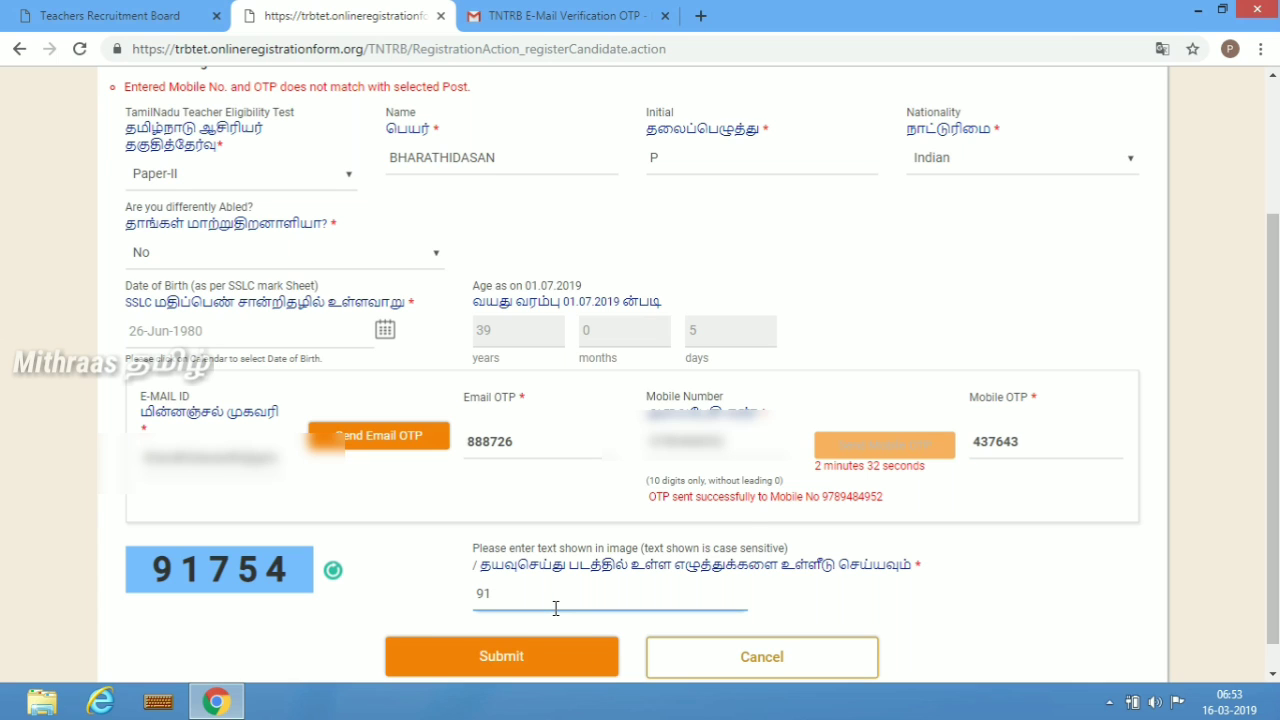
pyautogui.write('754')
pyautogui.click(489, 654)
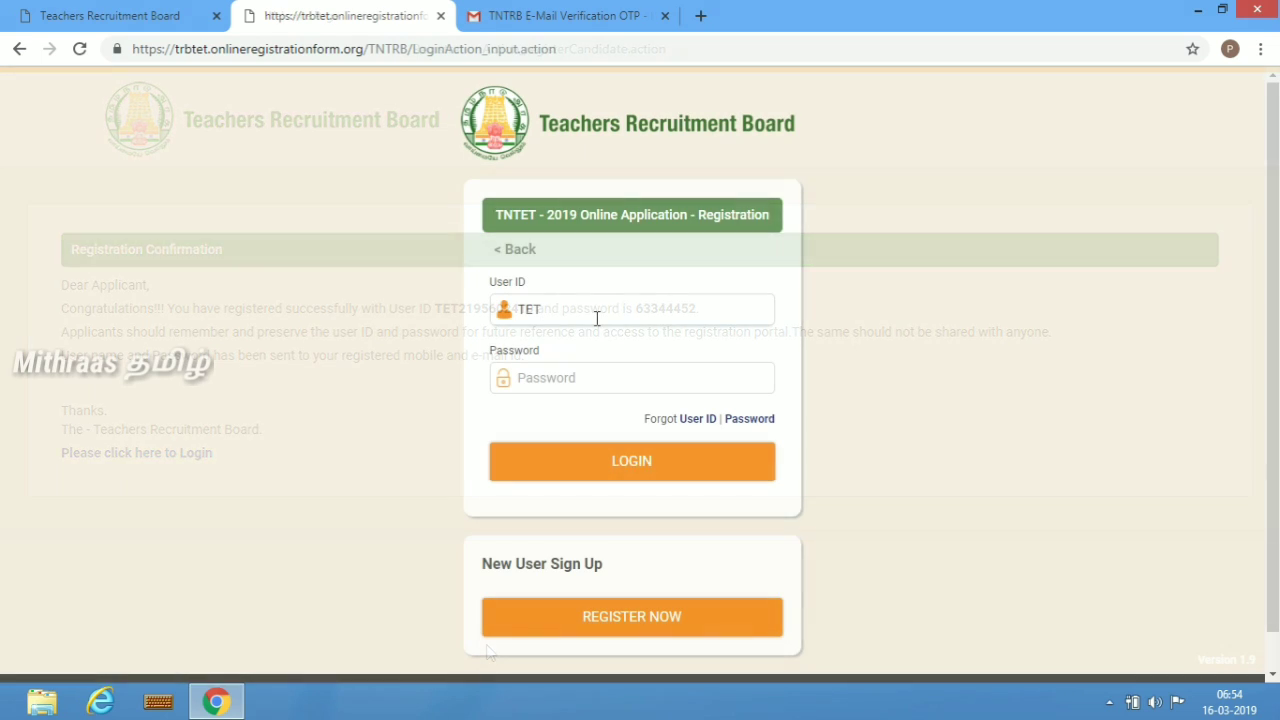
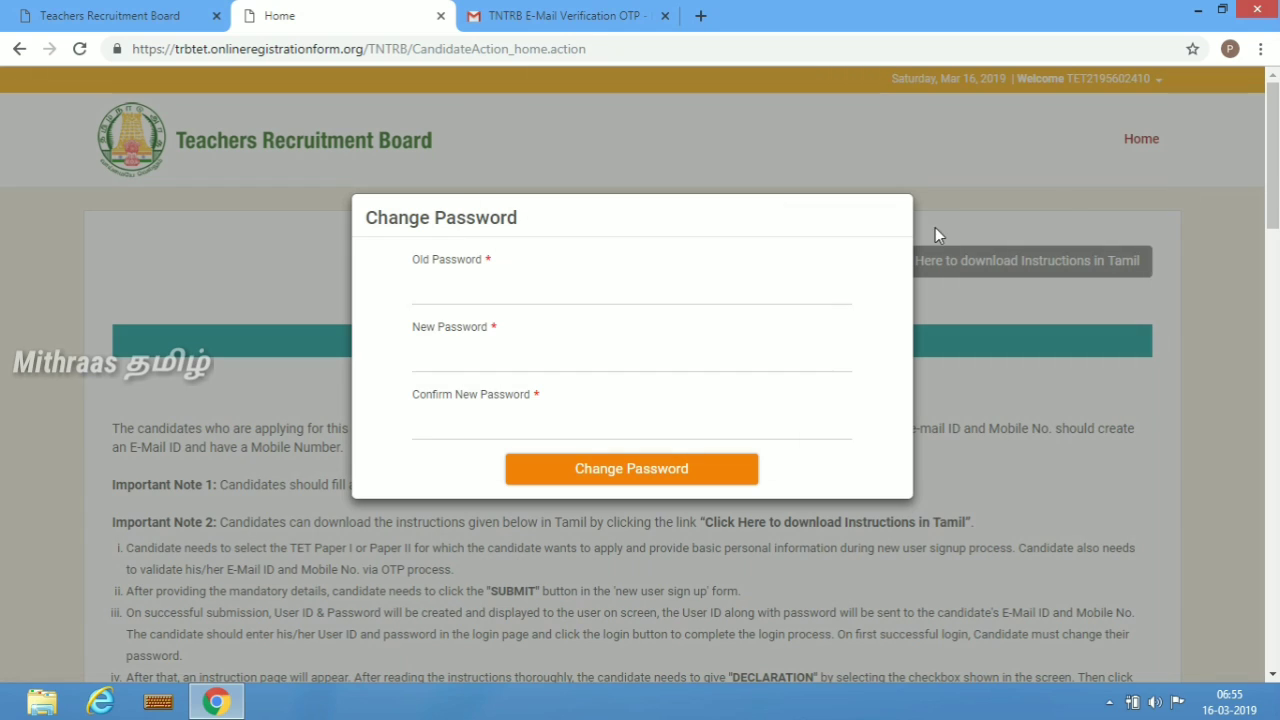
# - Log in with the issued user ID and password and begin the mandatory password change
pyautogui.click(484, 300)
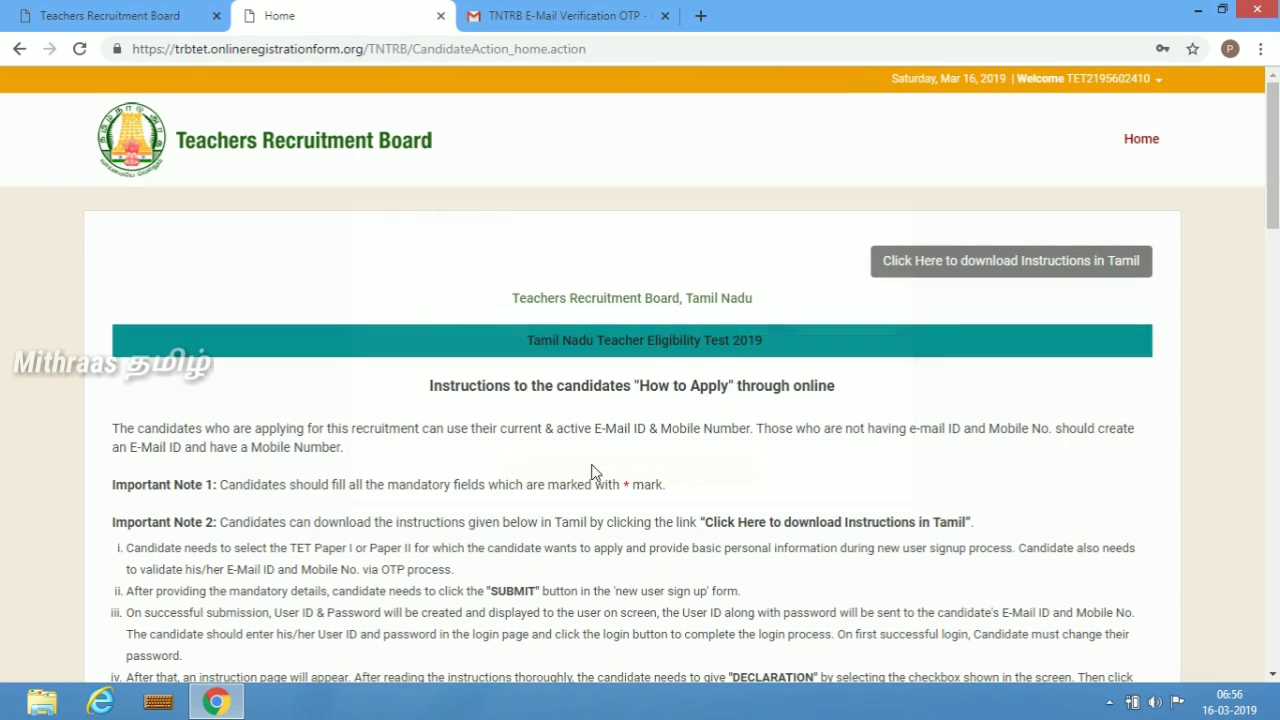
# - Open the instructions PDF in Tamil and read through its first page
pyautogui.click(971, 277)
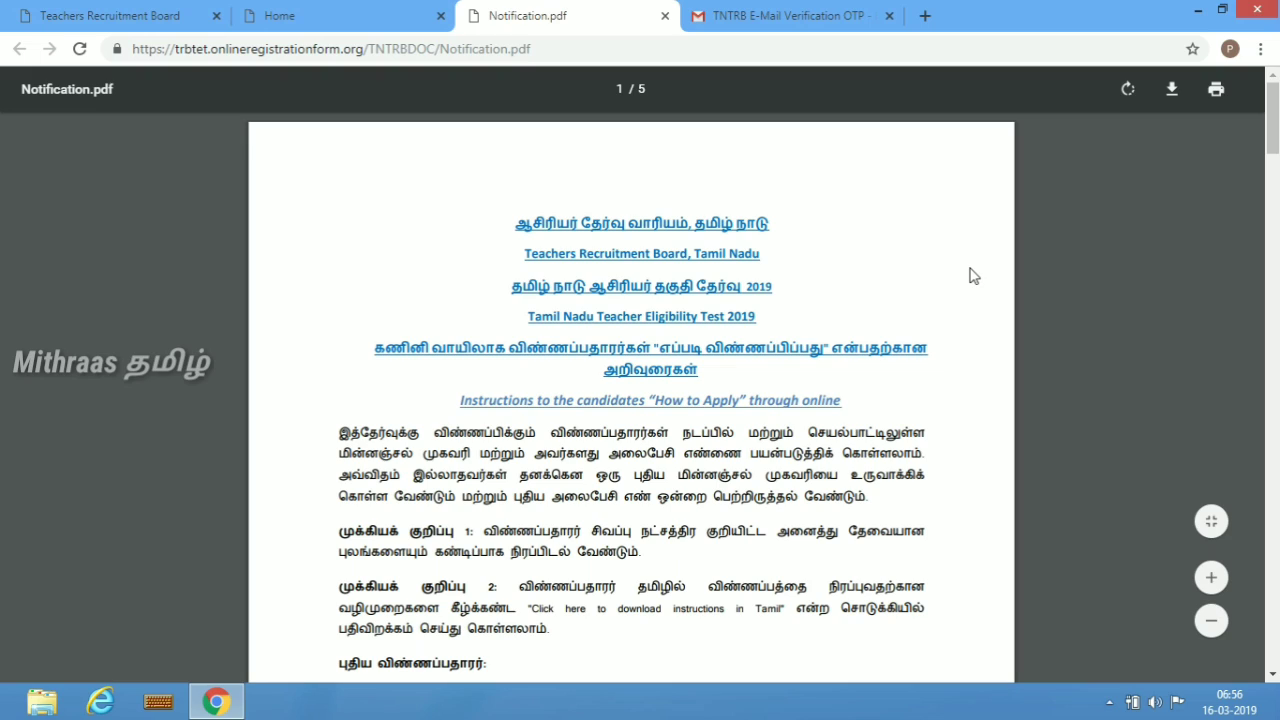
pyautogui.scroll(-3, 970, 275)
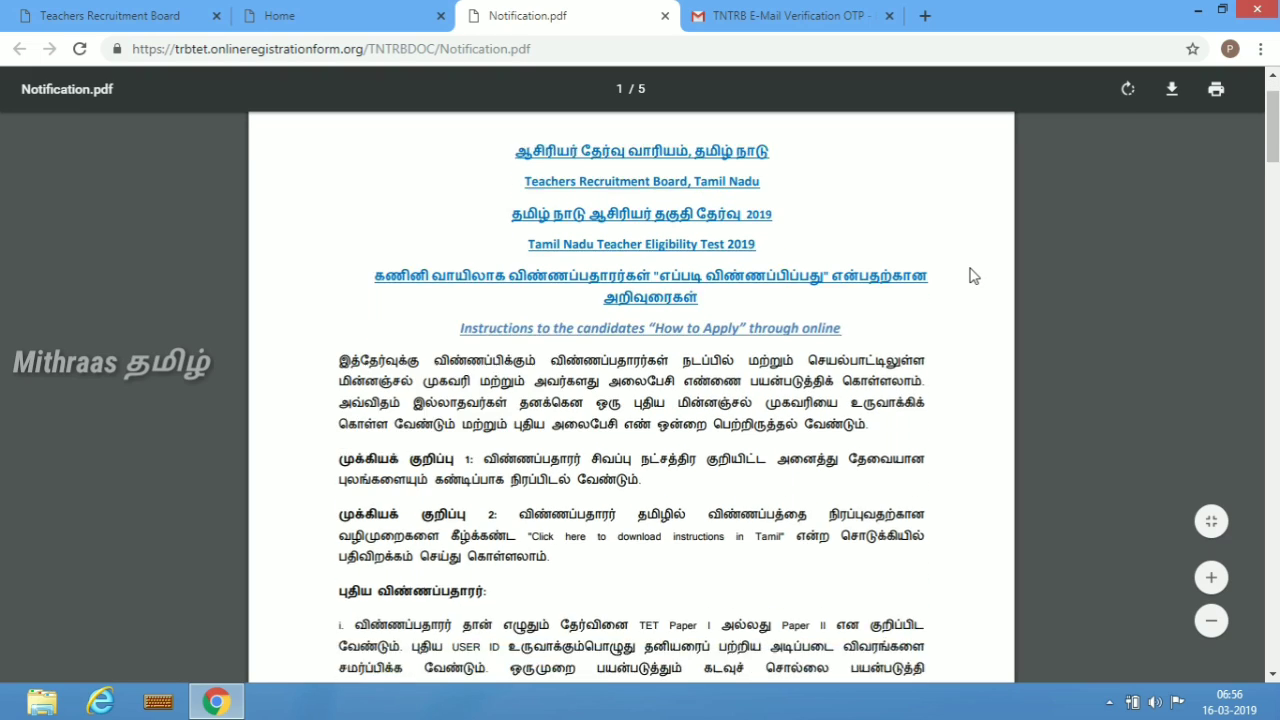
pyautogui.scroll(-5, 970, 275)
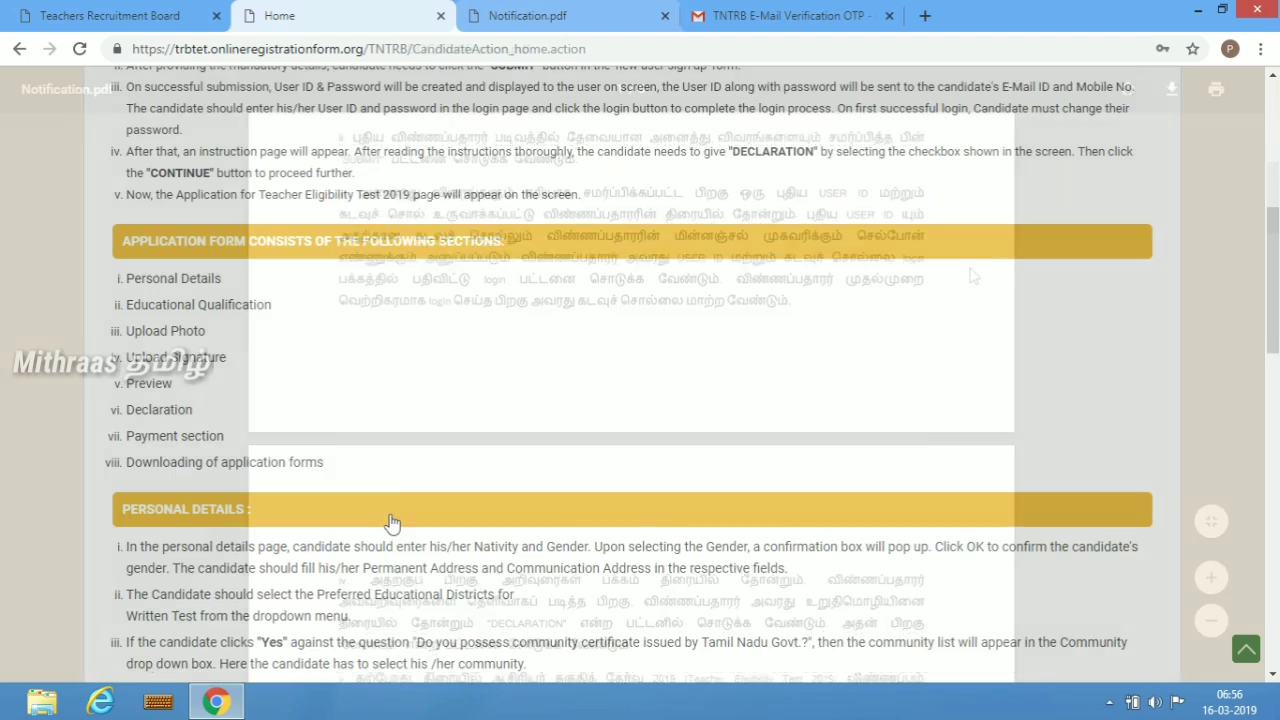
pyautogui.scroll(-4, 390, 521)
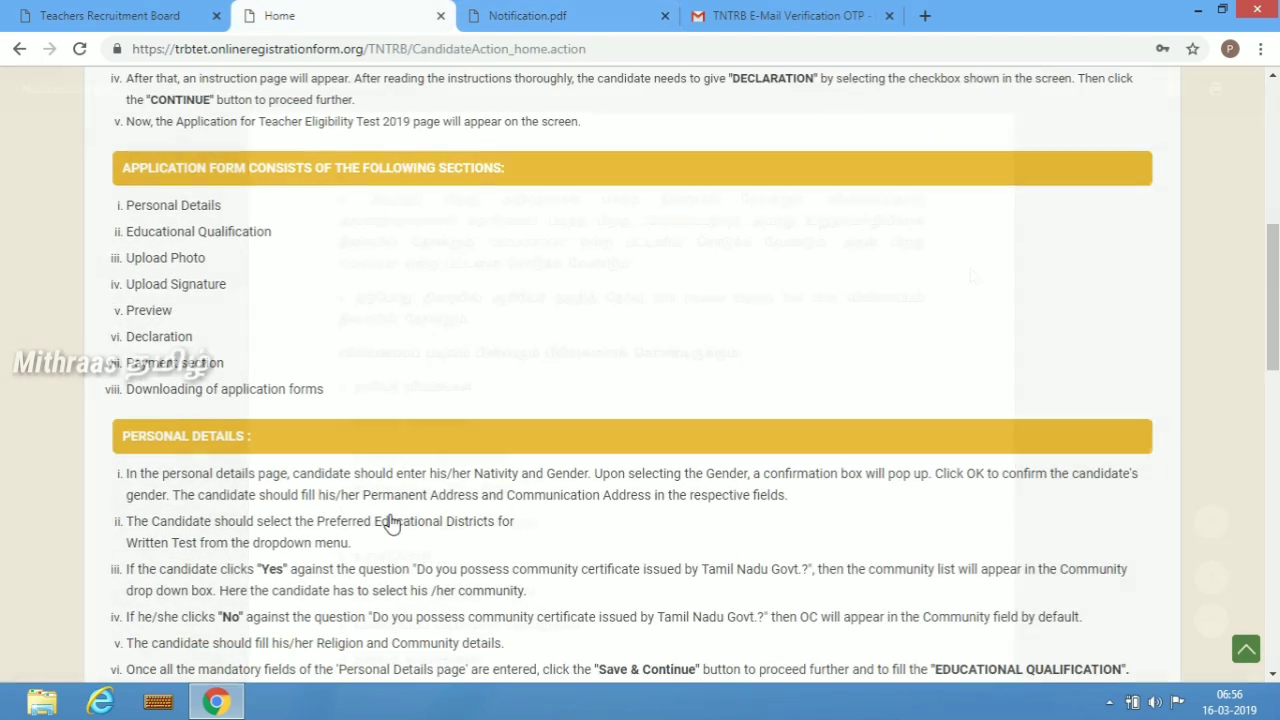
# - Read the application instructions on the candidate home page
pyautogui.scroll(-3, 390, 521)
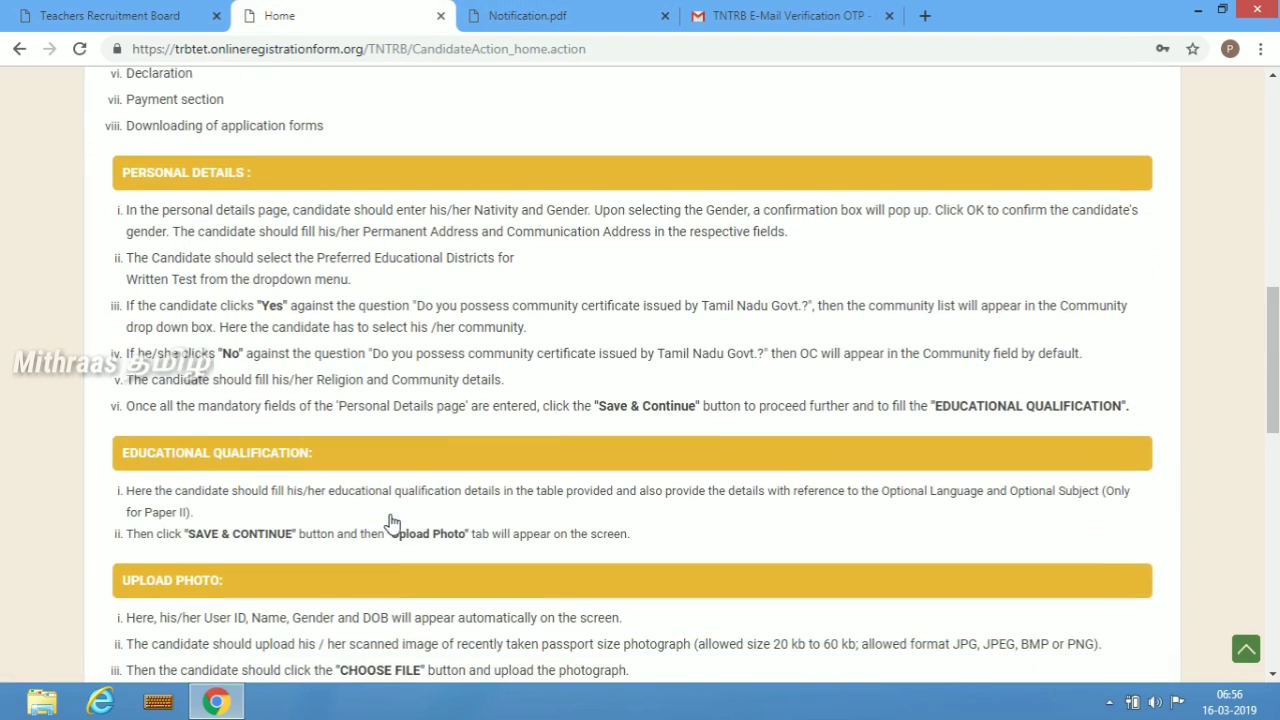
pyautogui.scroll(-3, 390, 521)
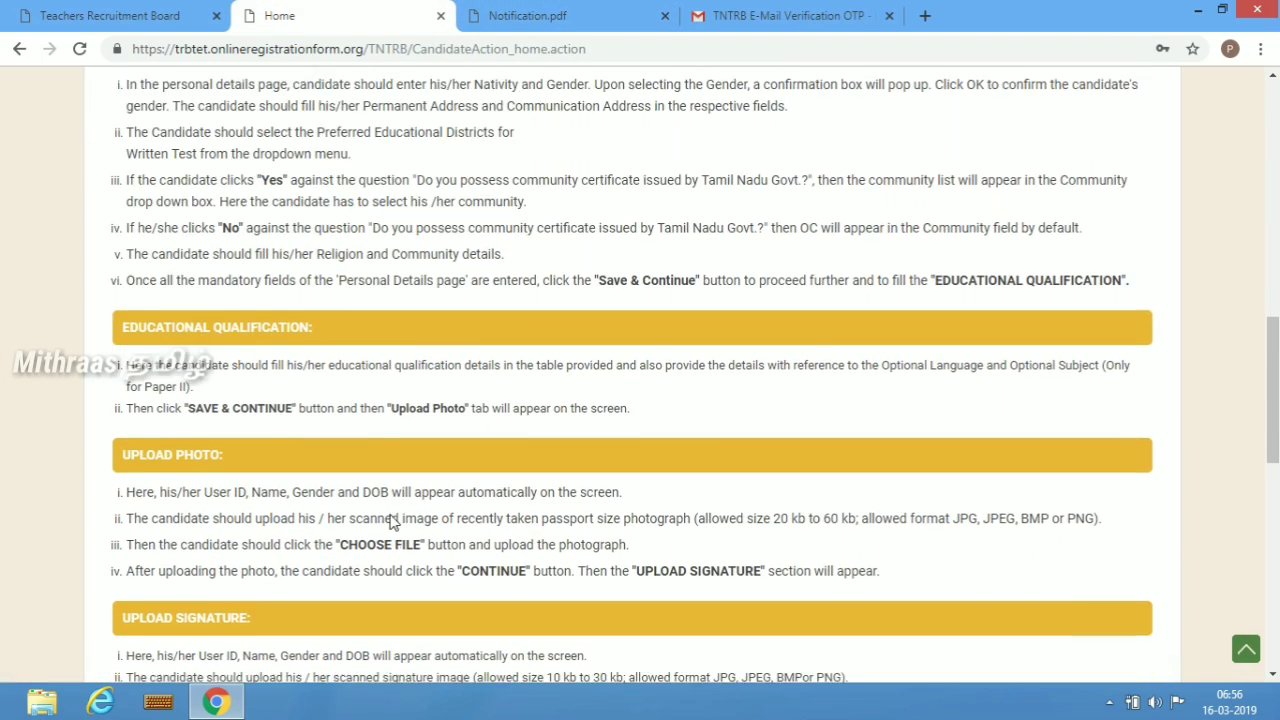
pyautogui.scroll(-3, 390, 521)
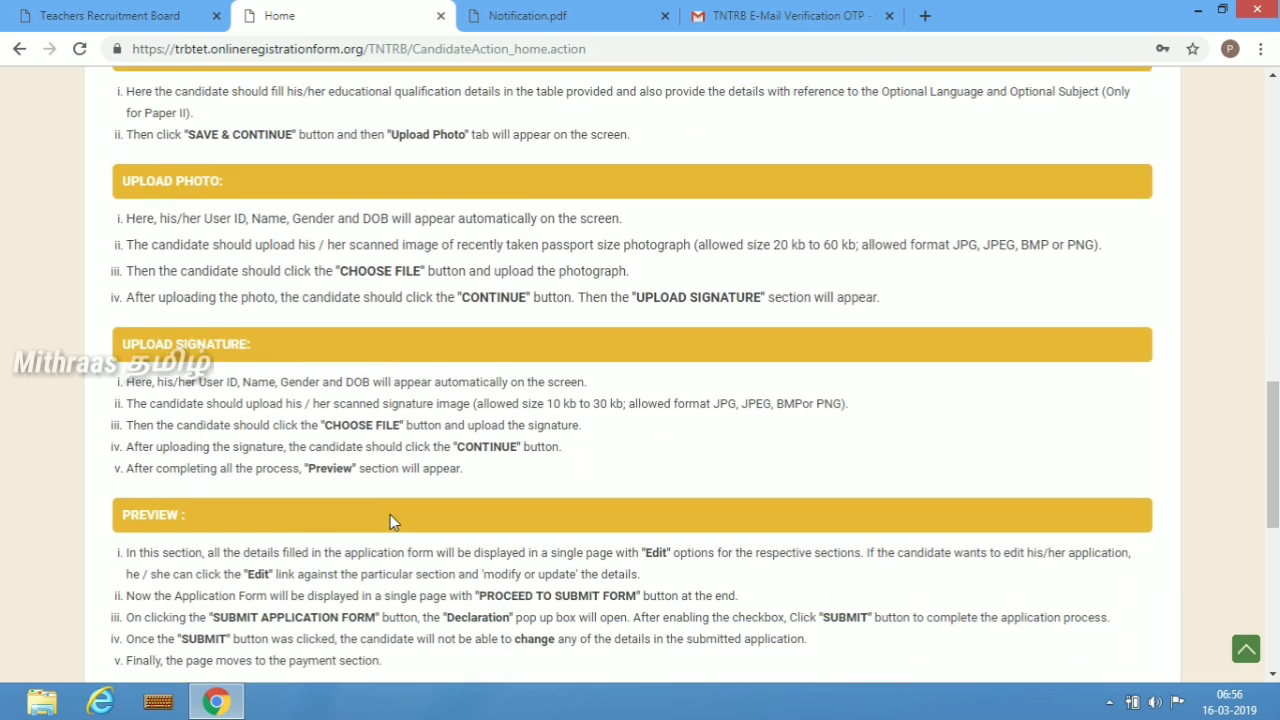
pyautogui.scroll(-1, 390, 521)
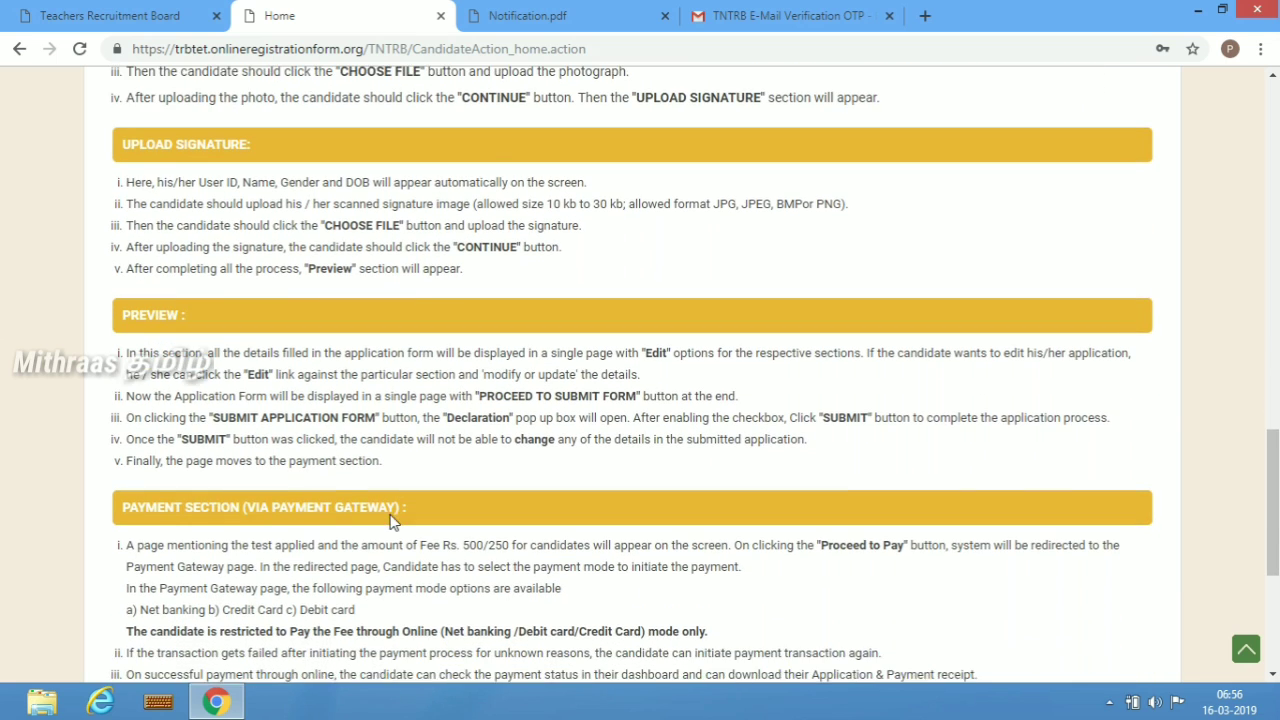
pyautogui.scroll(-2, 390, 521)
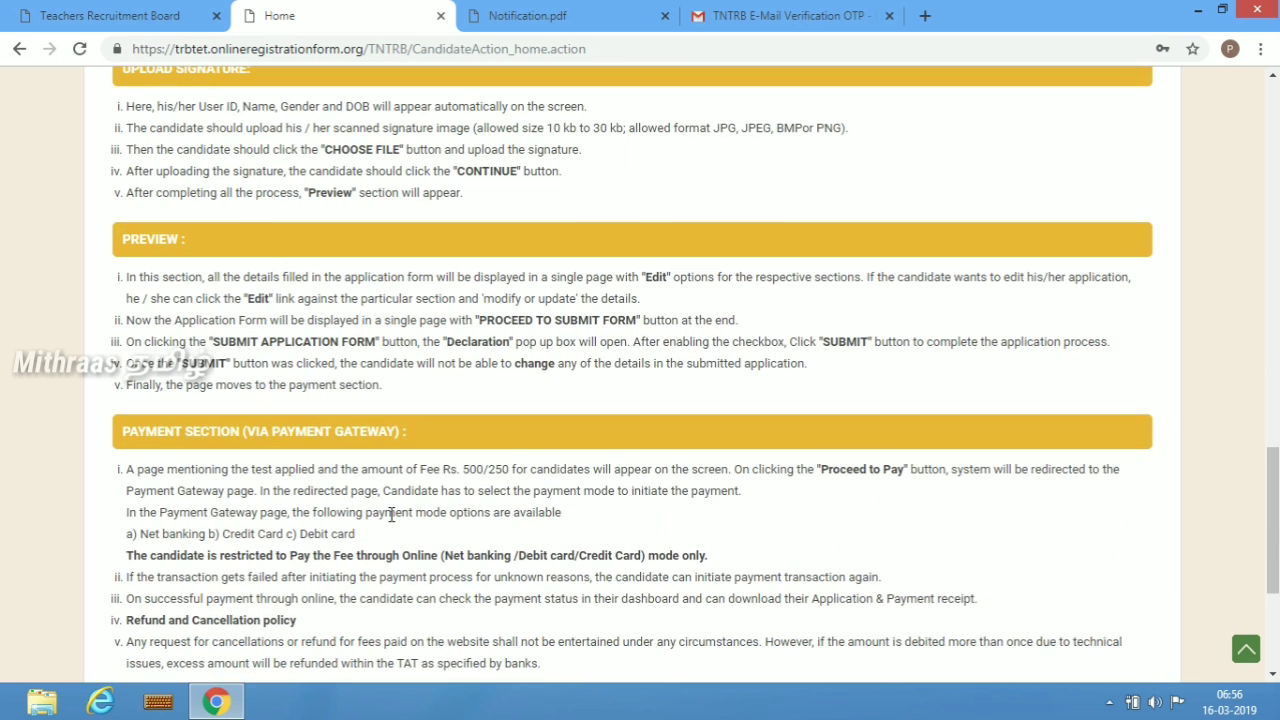
pyautogui.scroll(-3, 390, 515)
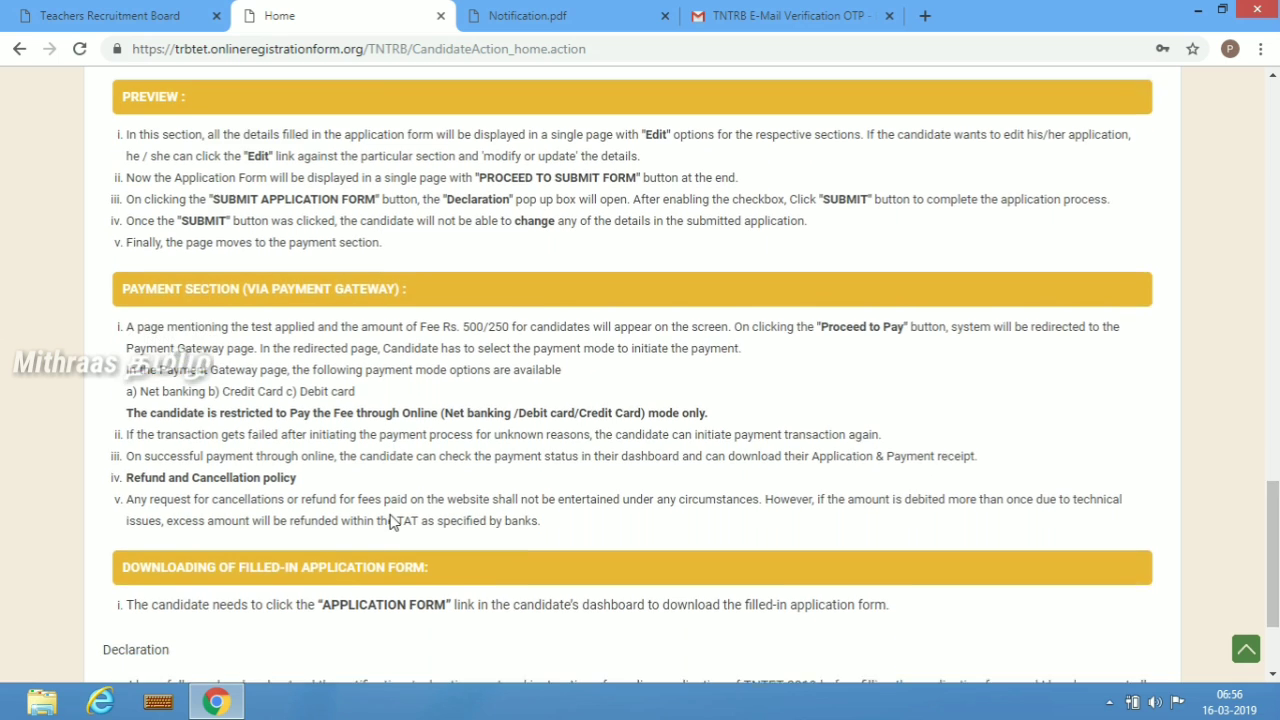
pyautogui.scroll(-3, 1067, 643)
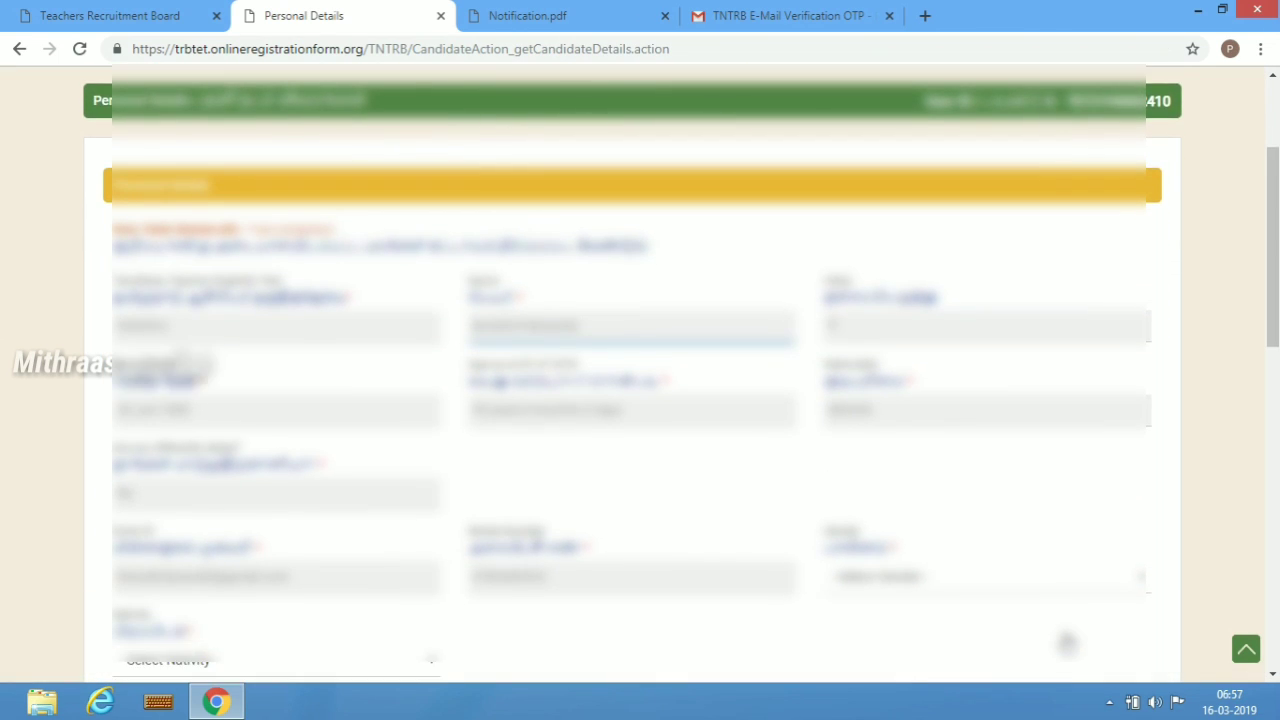
# - Set the gender to Male on the personal details form
pyautogui.scroll(-5, 1067, 643)
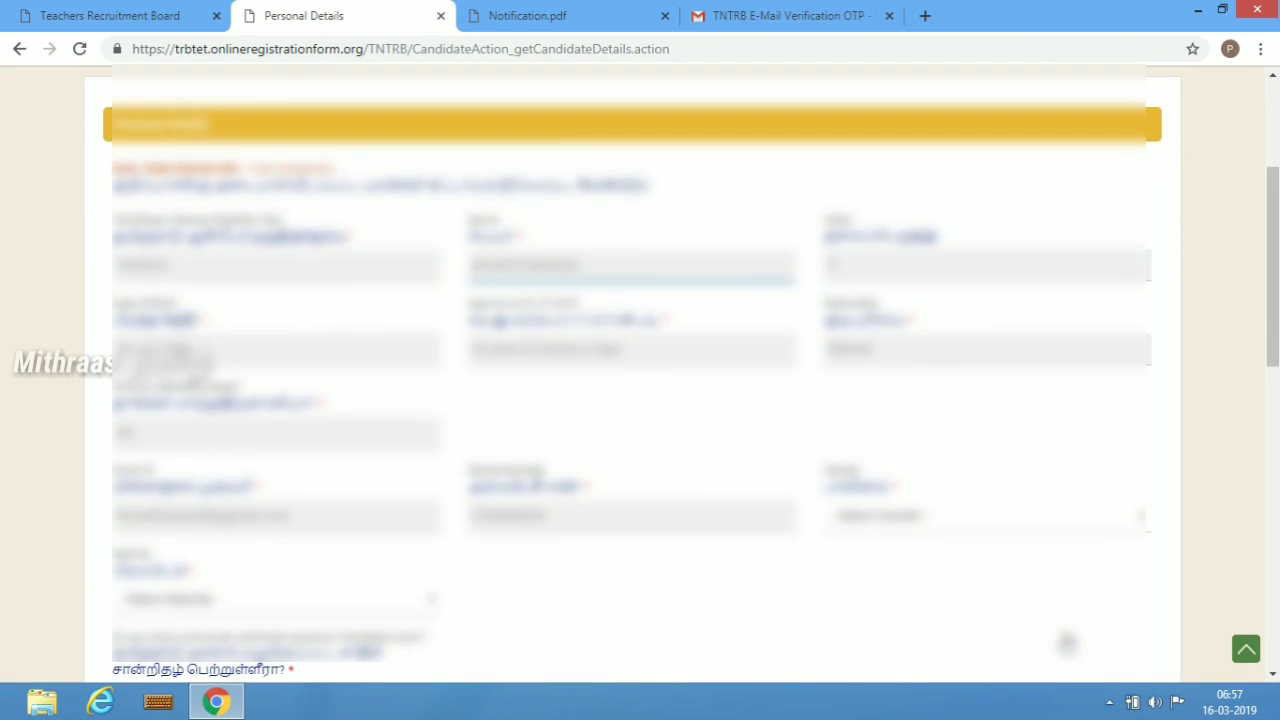
pyautogui.scroll(-4, 1067, 643)
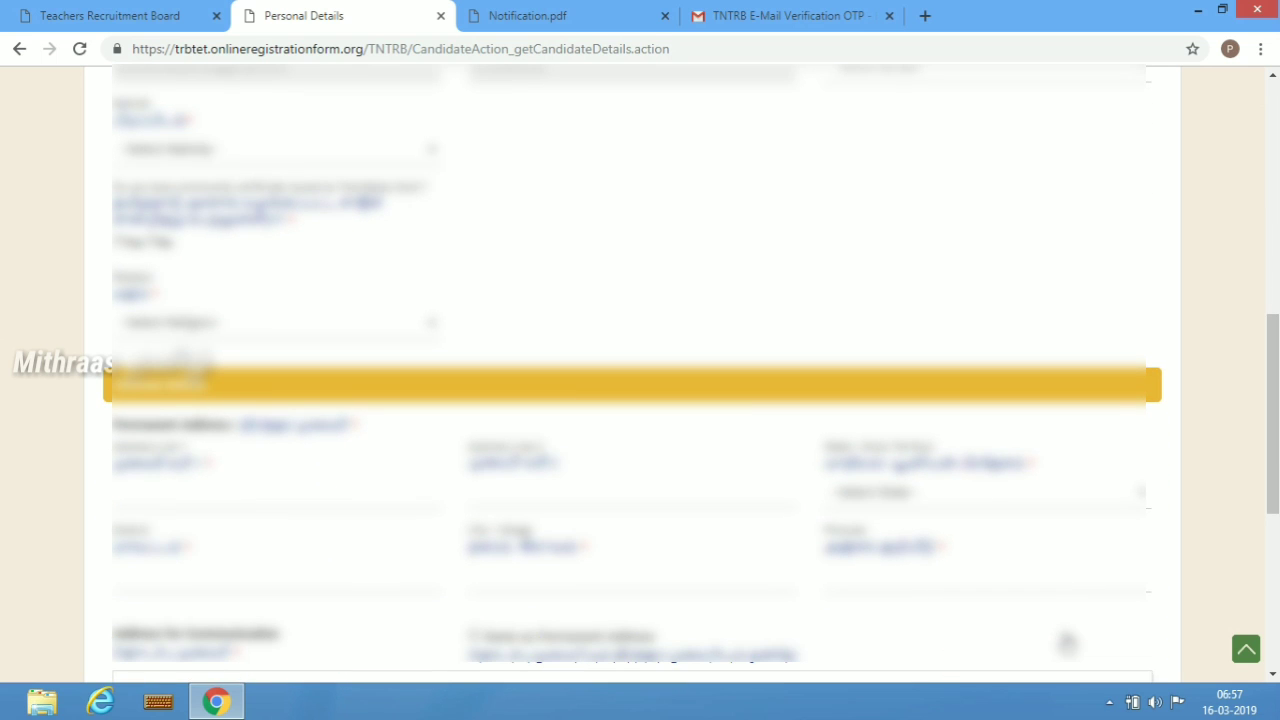
pyautogui.scroll(1, 1067, 643)
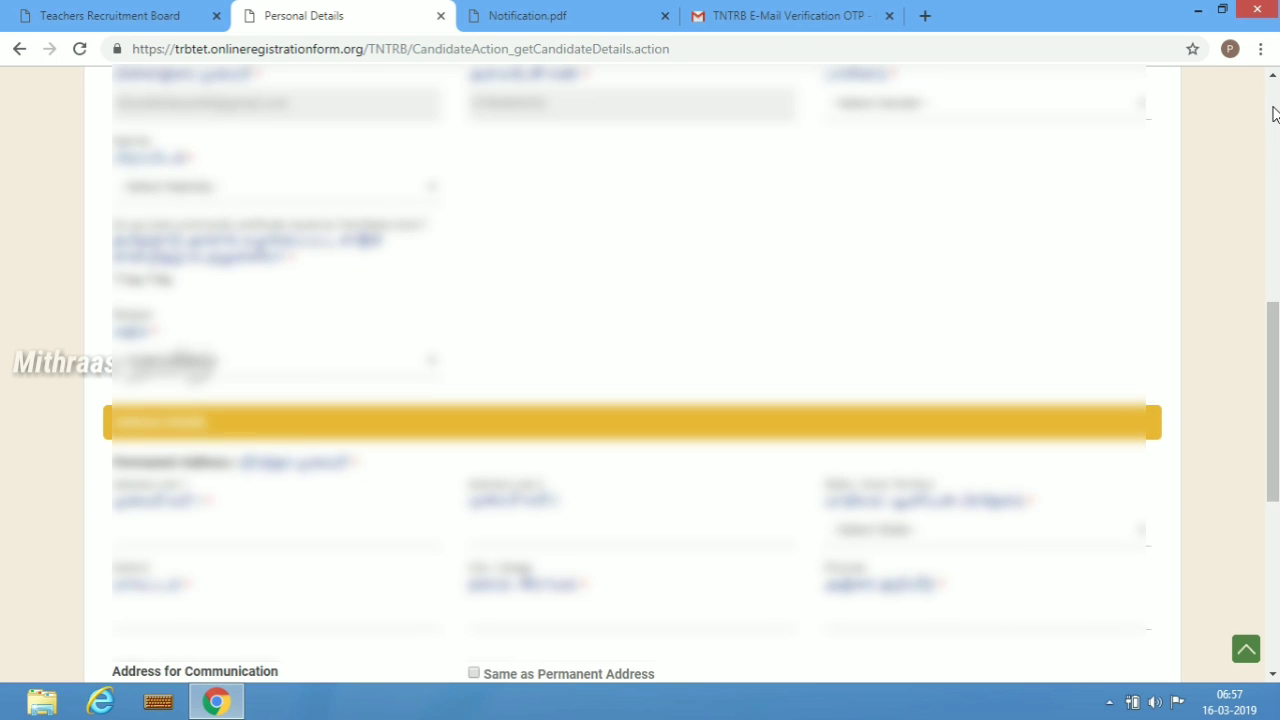
pyautogui.click(1145, 114)
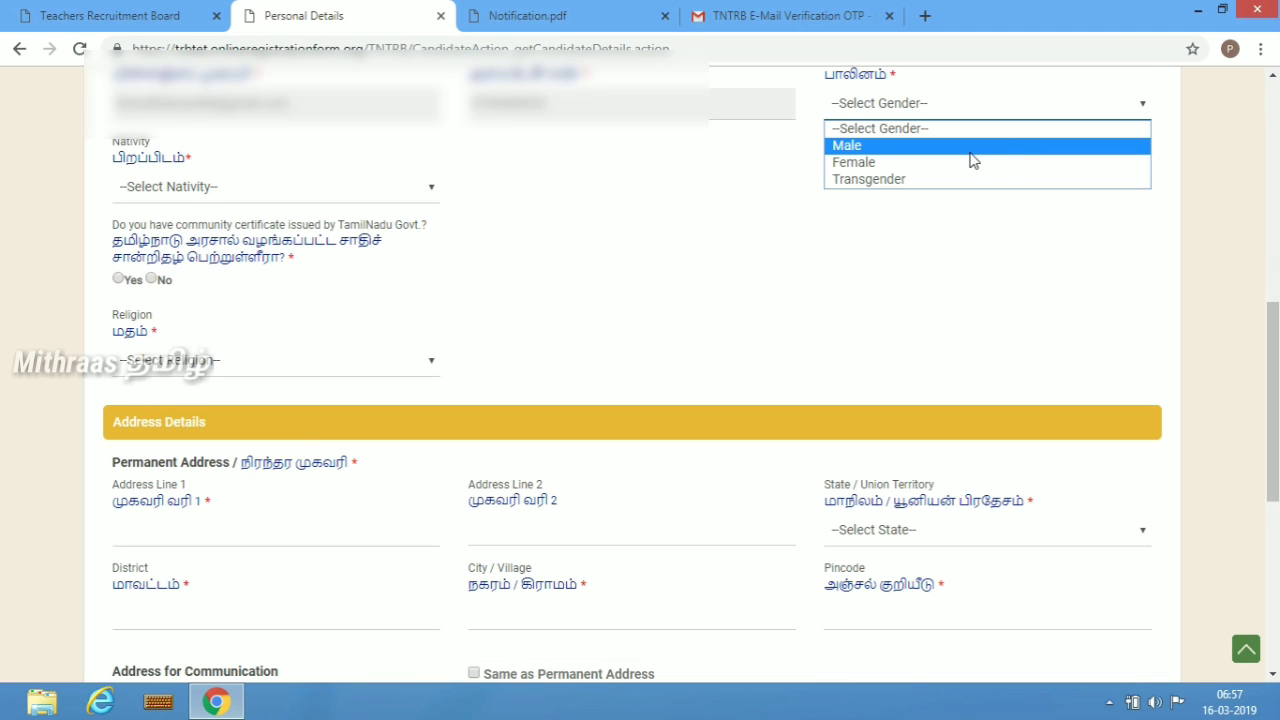
pyautogui.click(970, 152)
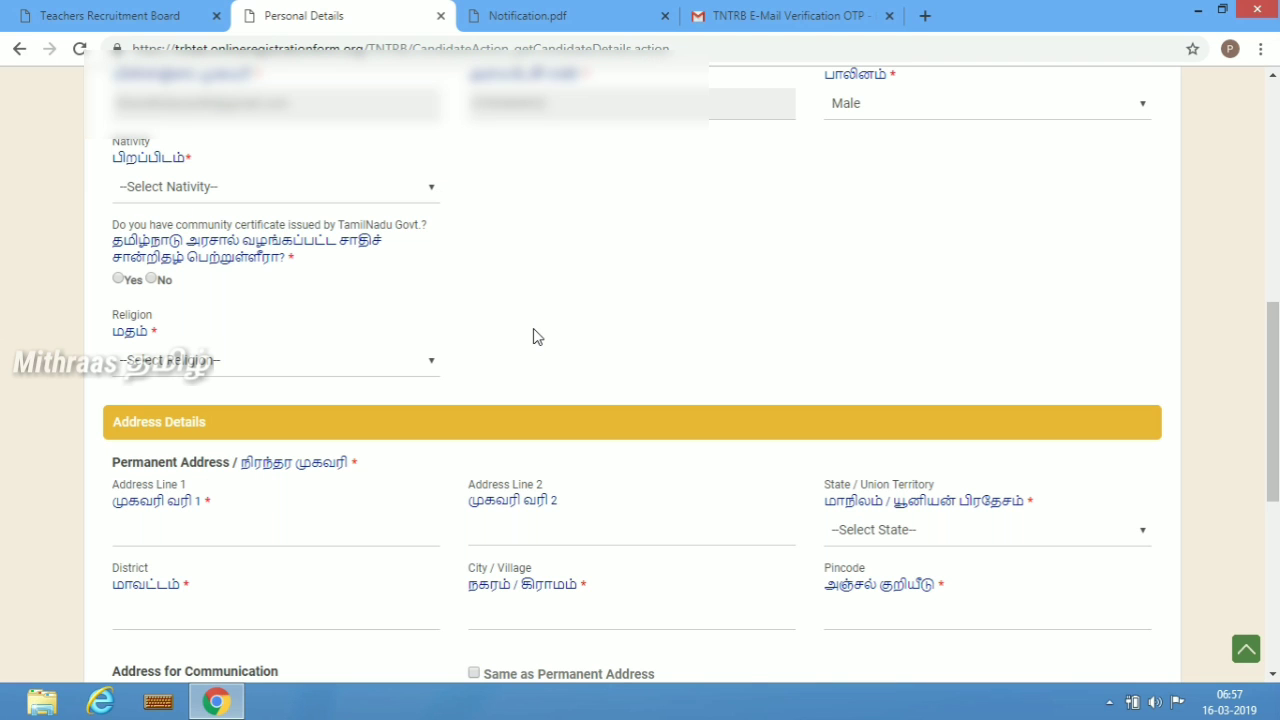
# - Set nativity to Tamil Nadu and answer Yes for holding a Tamil Nadu community certificate
pyautogui.click(401, 194)
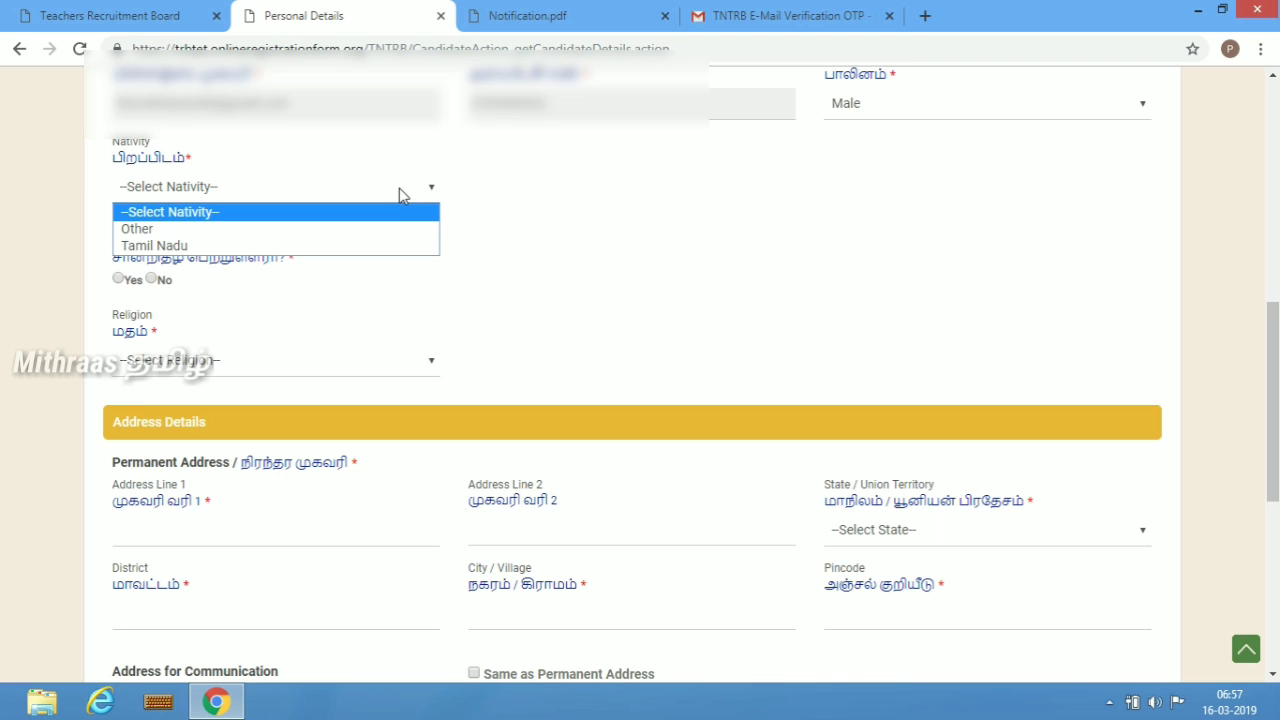
pyautogui.click(313, 247)
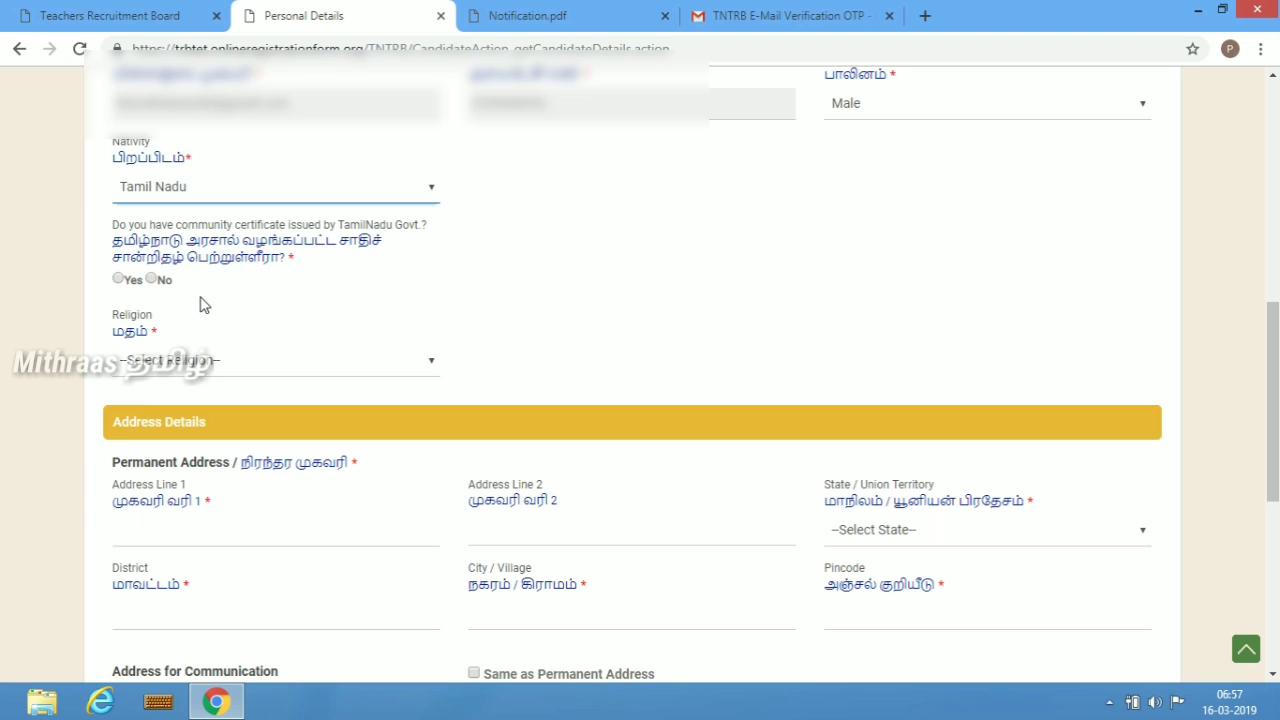
pyautogui.click(118, 280)
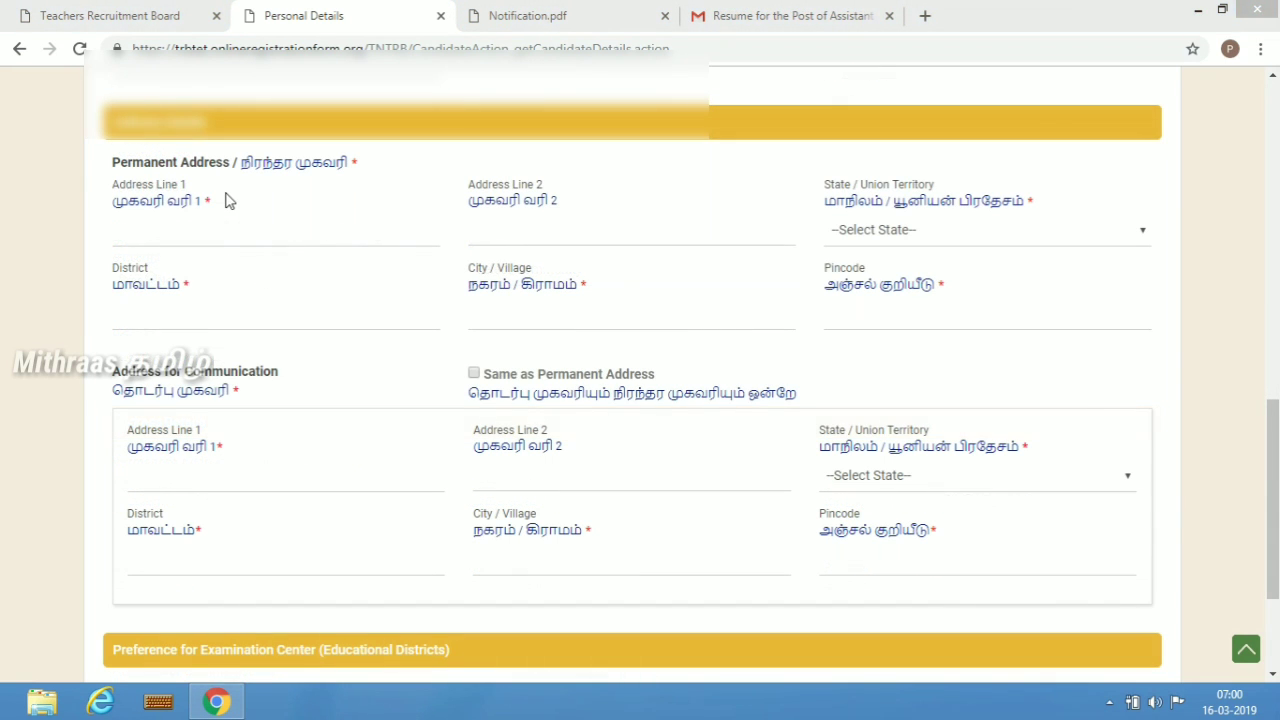
# - Fill in the first line of the permanent address with the candidate's street address
pyautogui.click(220, 230)
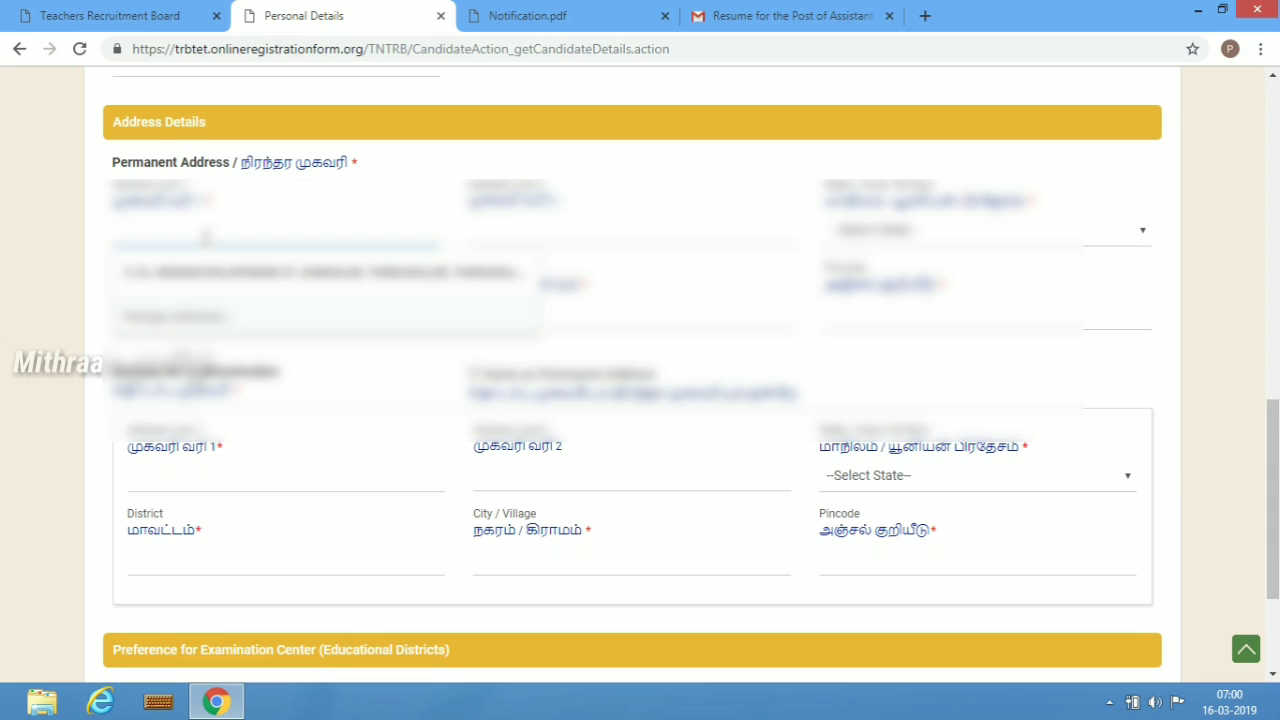
pyautogui.write('NoDRESS')
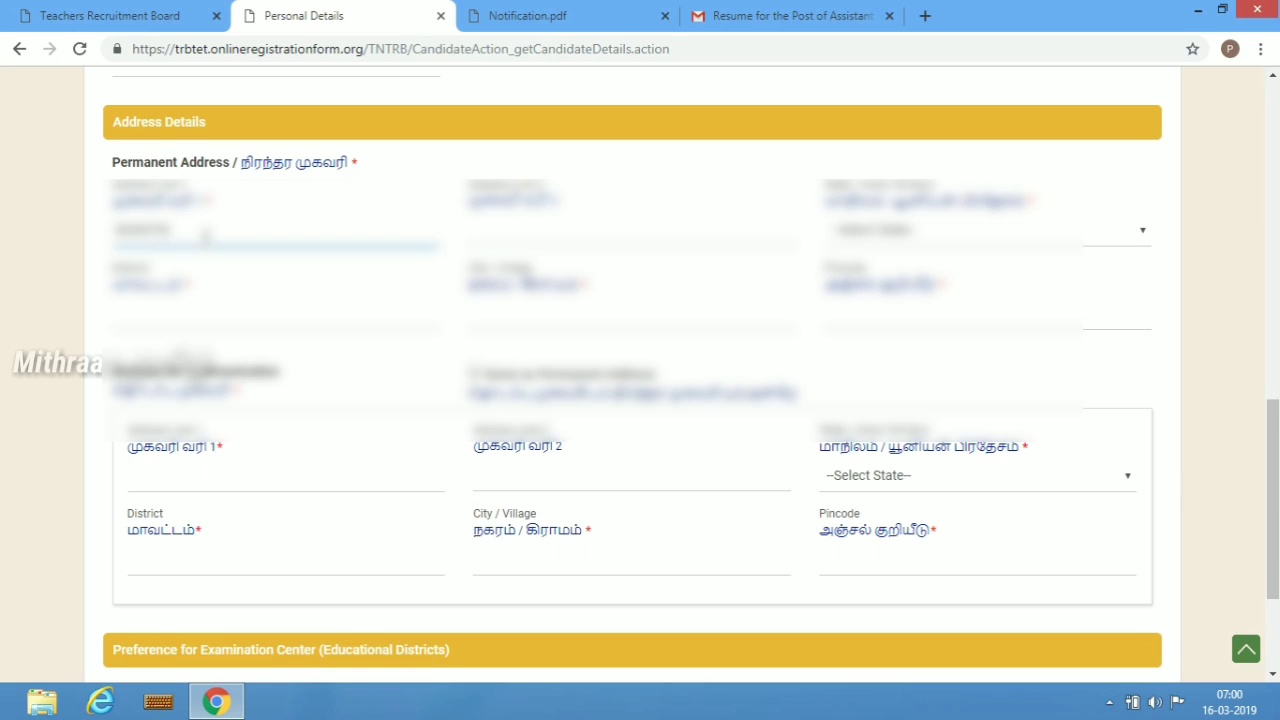
pyautogui.write(' street')
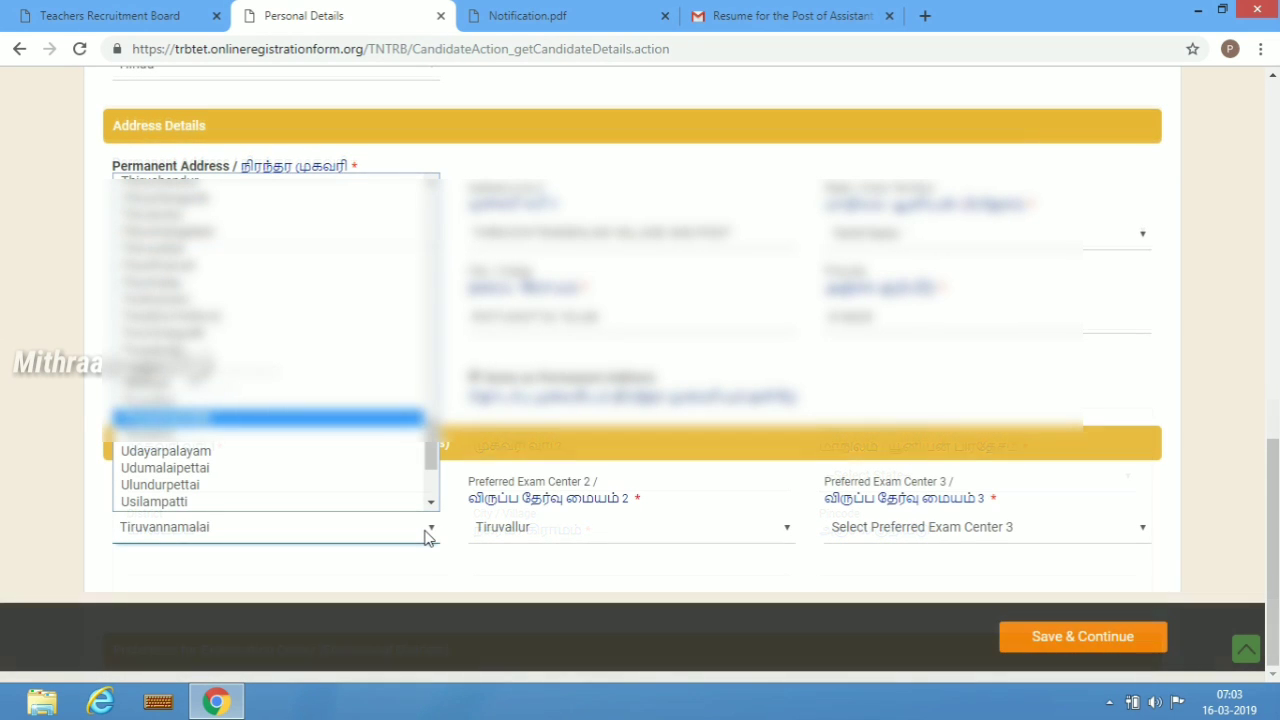
# - Set preferred examination centre 2 to Ambattur
pyautogui.press('Down')
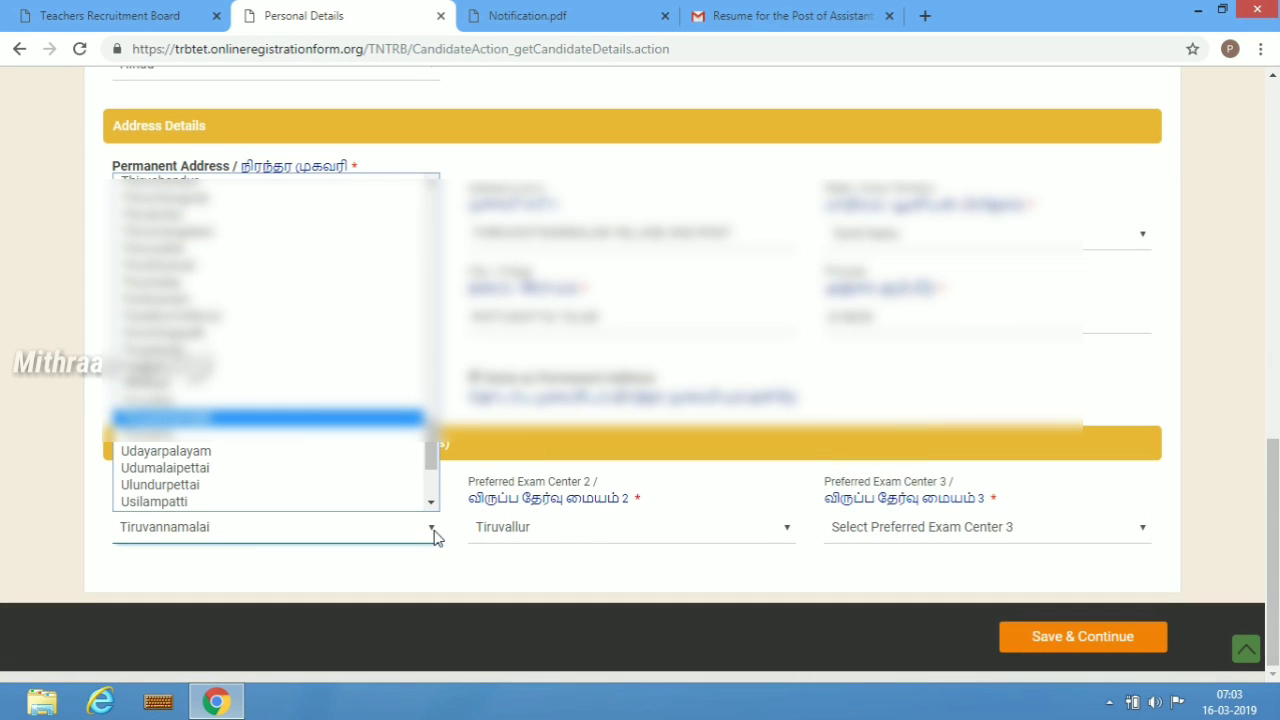
pyautogui.press('Return')
pyautogui.click(524, 538)
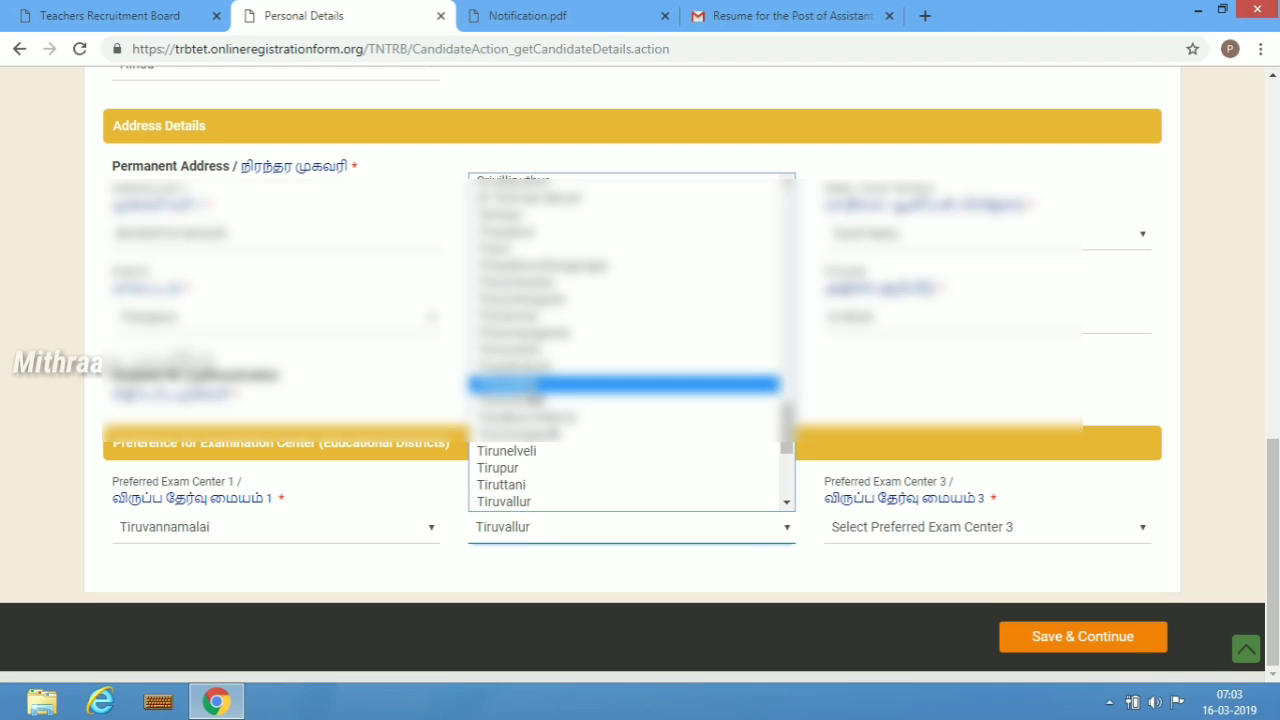
pyautogui.press('a')
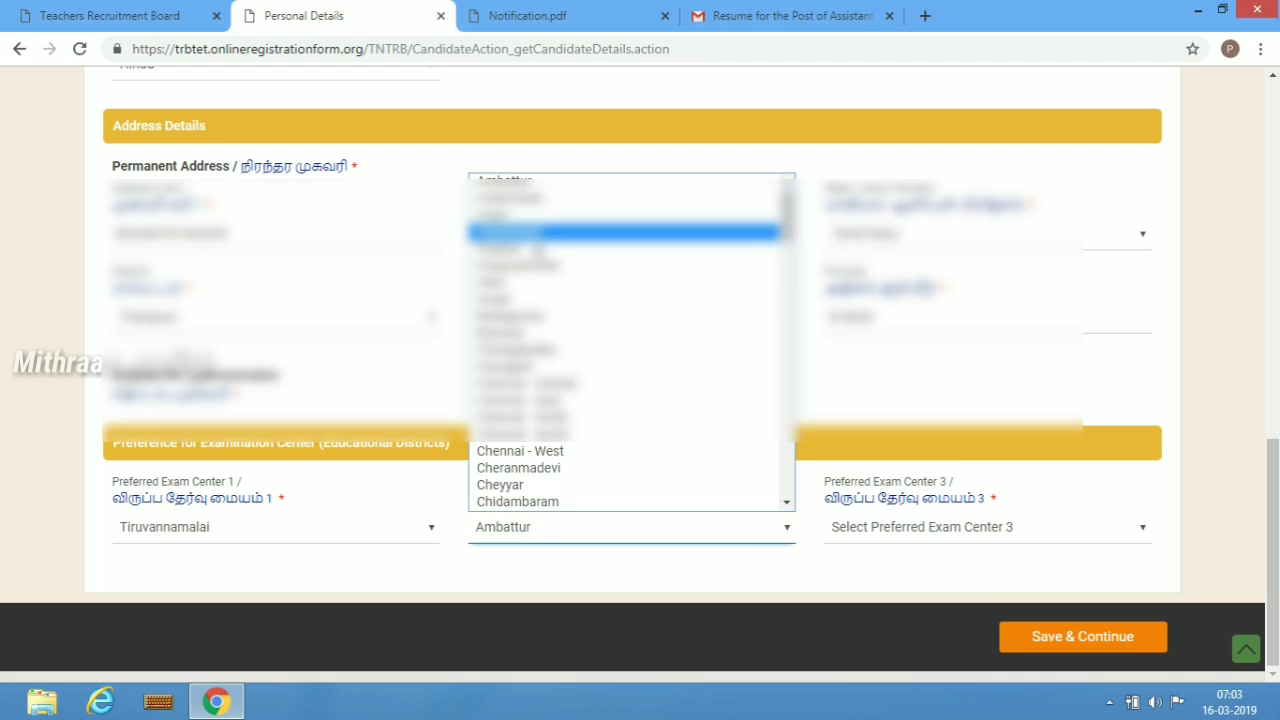
pyautogui.click(532, 184)
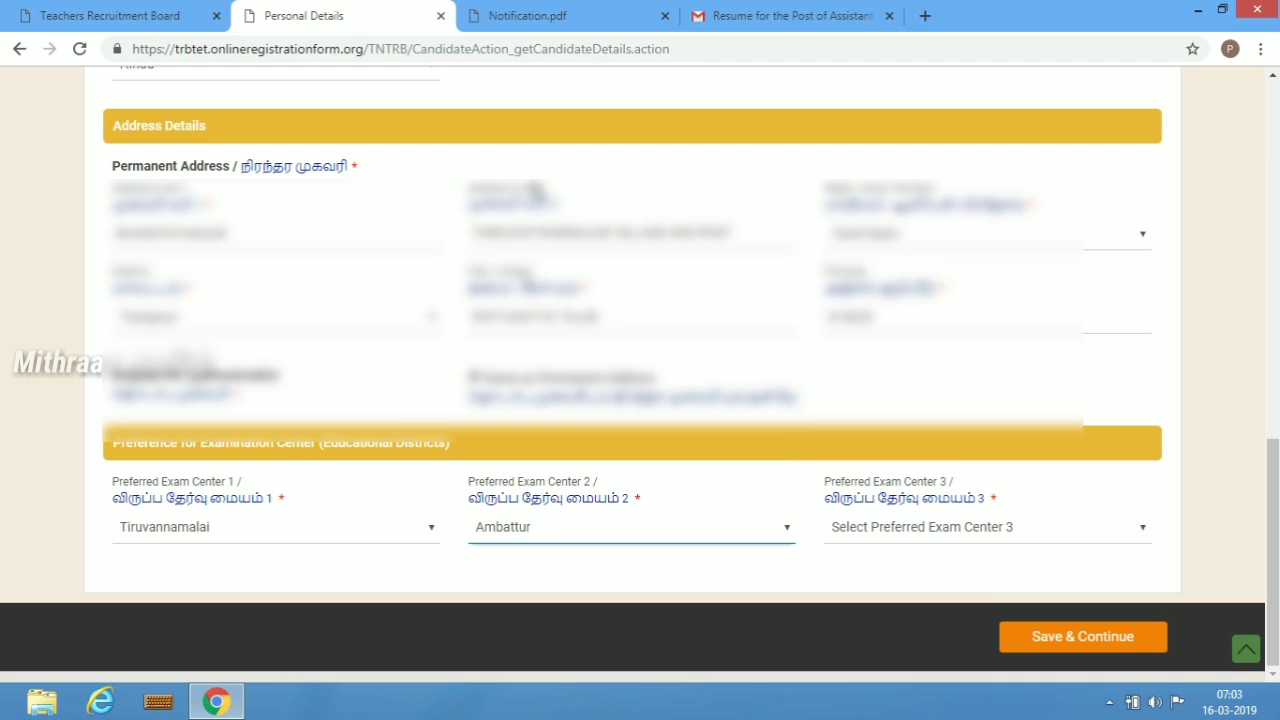
# - Change preferred examination centre 1 to Tiruvallur
pyautogui.click(340, 535)
pyautogui.press('Down')
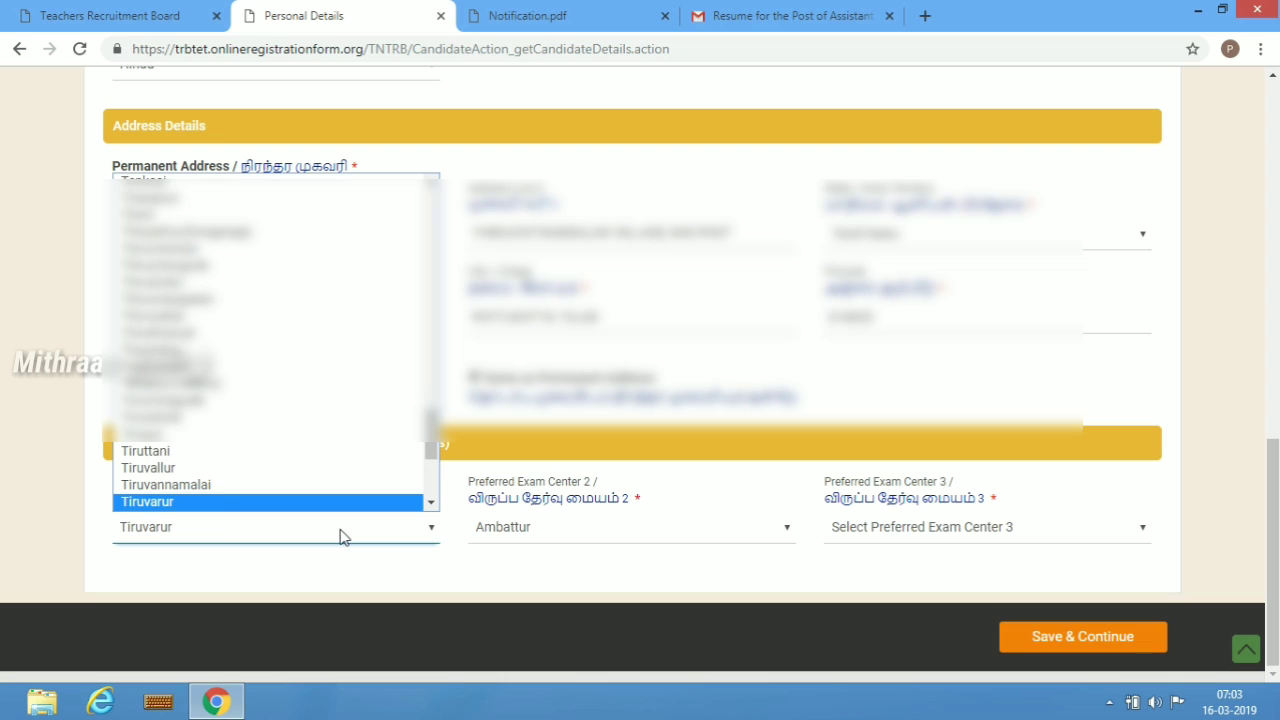
pyautogui.click(270, 474)
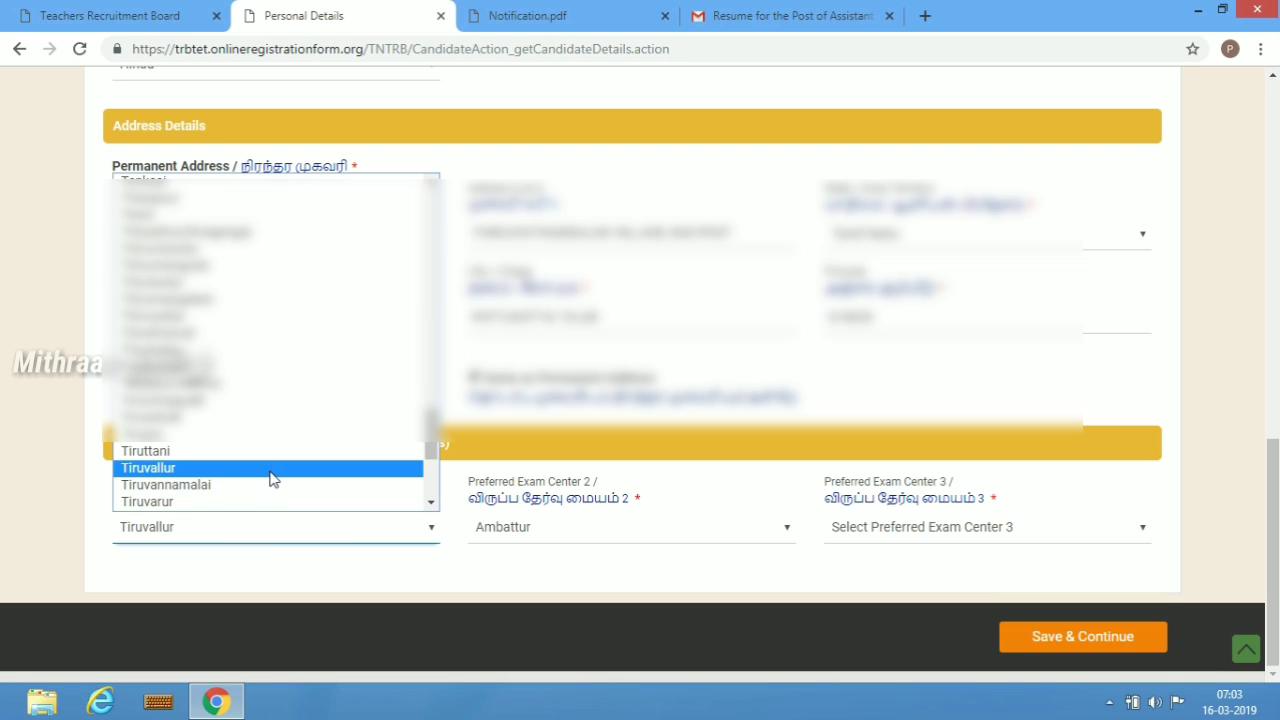
# - Set preferred examination centre 3 to Avadi and save the personal details to continue
pyautogui.click(978, 540)
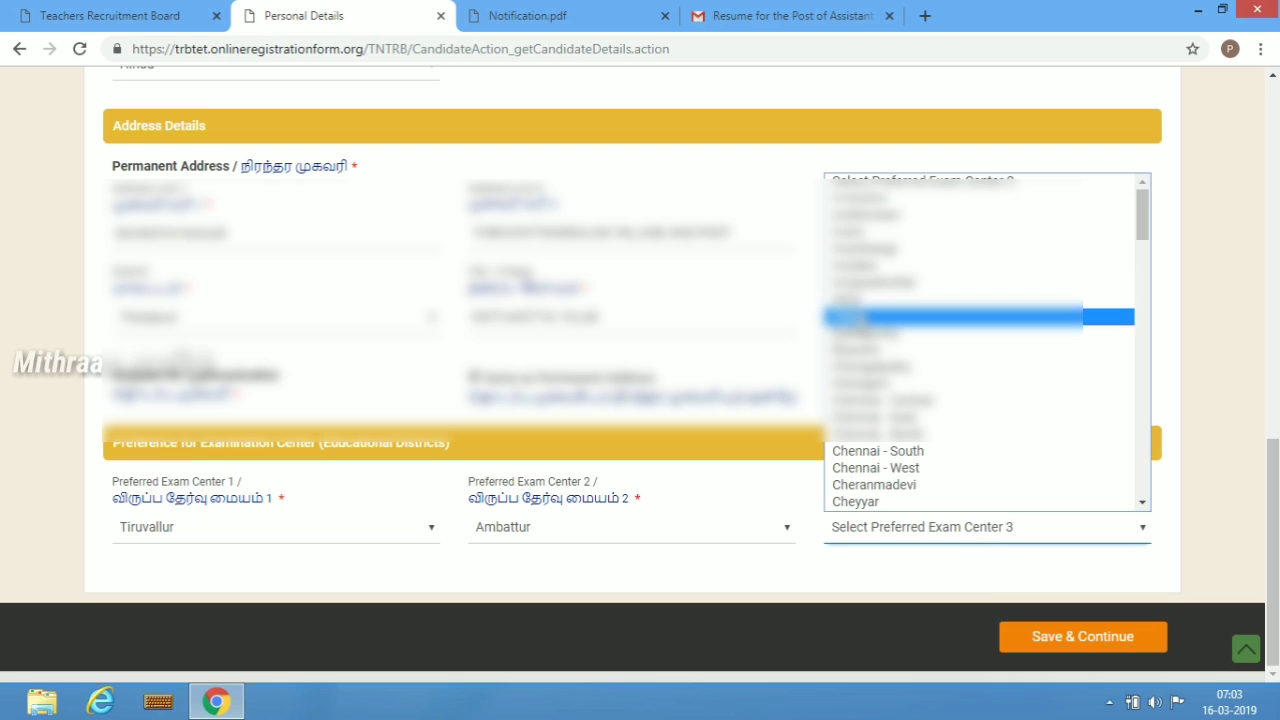
pyautogui.click(950, 316)
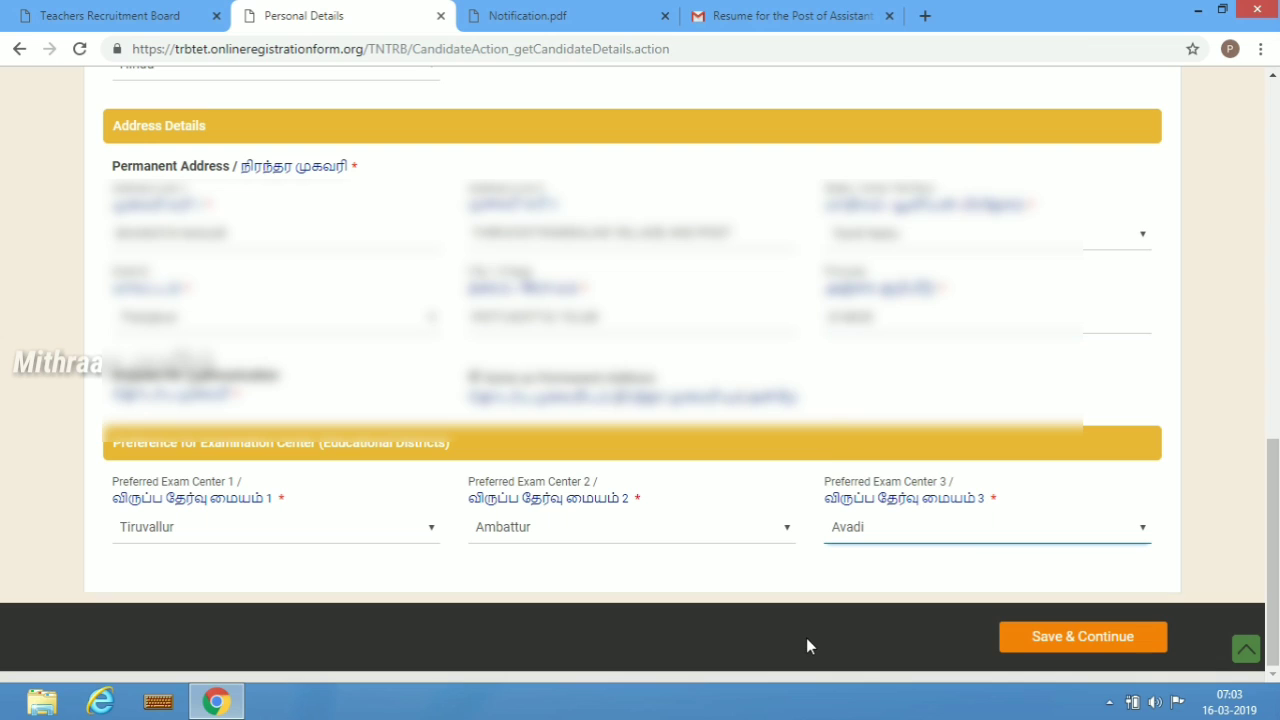
pyautogui.click(1059, 637)
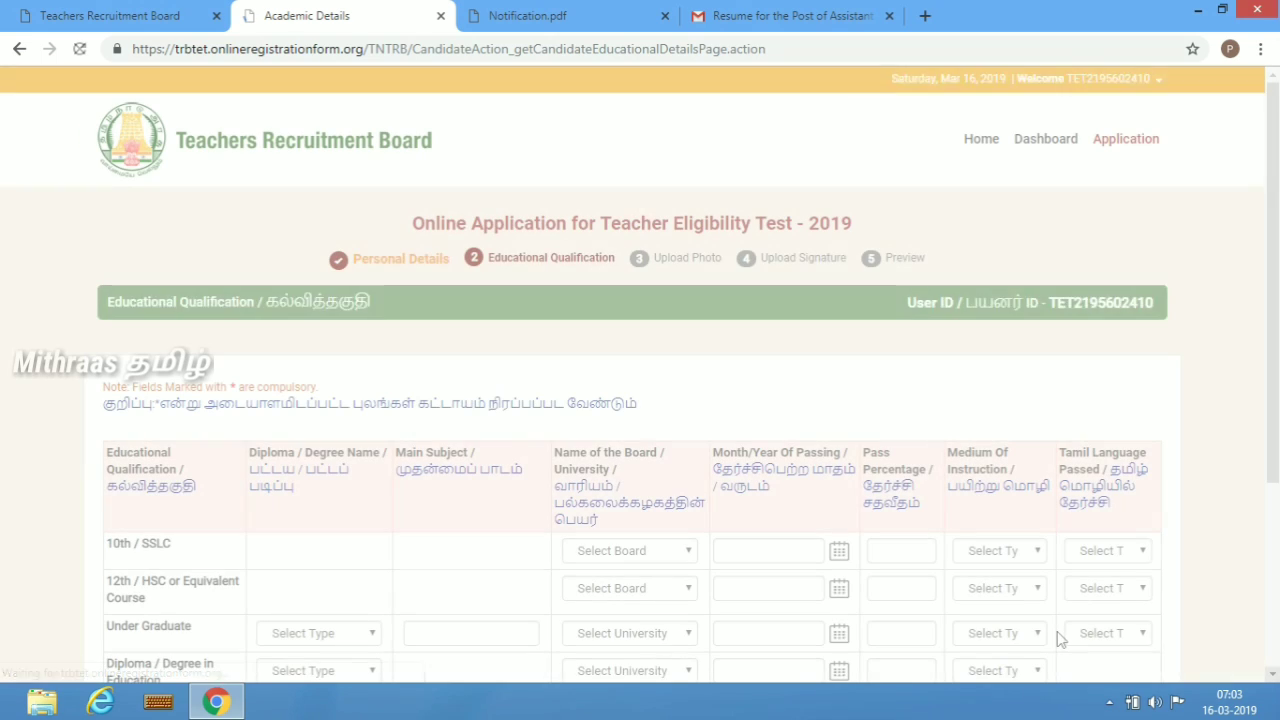
# - Select TamilNadu State Board as the board for the 10th / SSLC qualification
pyautogui.scroll(-3, 1275, 678)
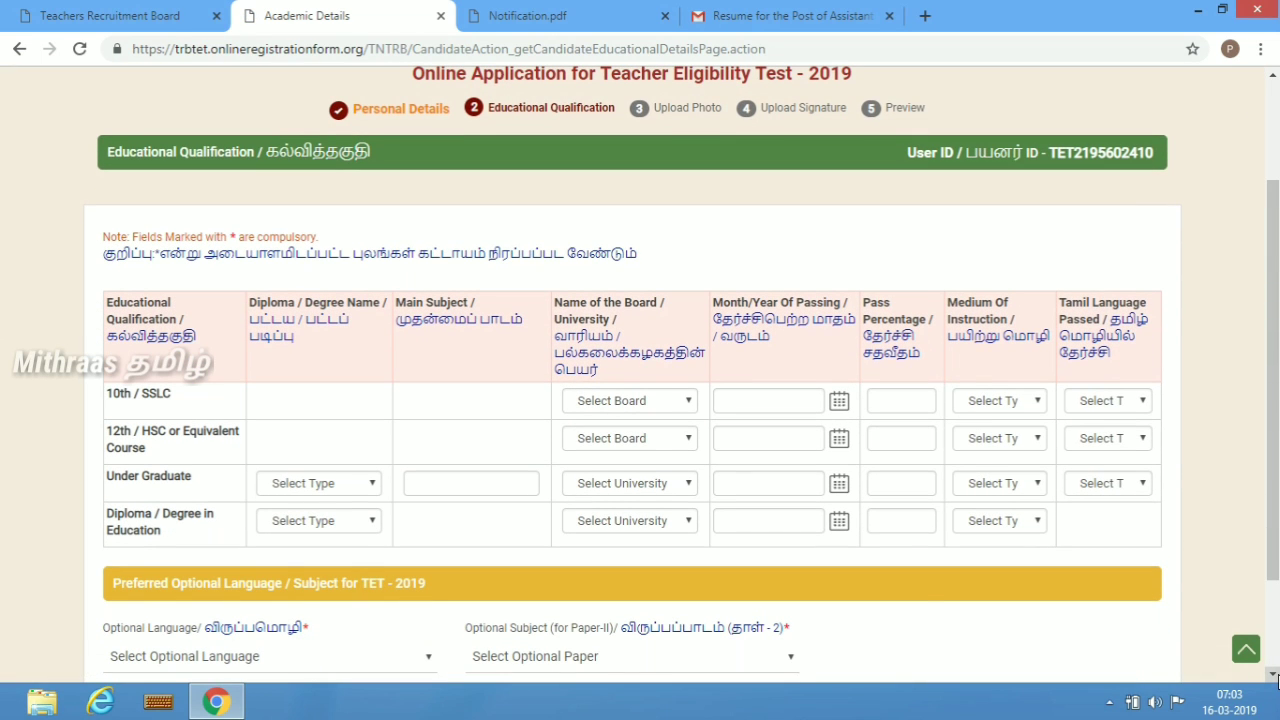
pyautogui.click(658, 401)
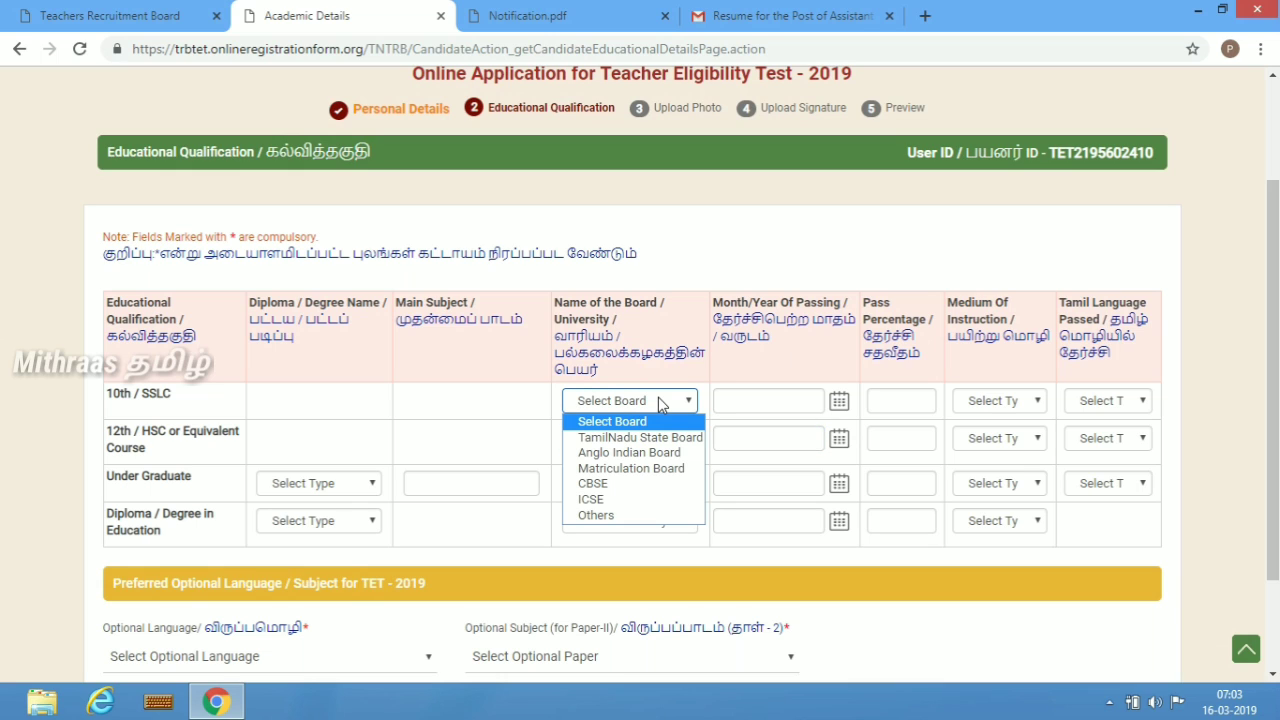
pyautogui.click(640, 437)
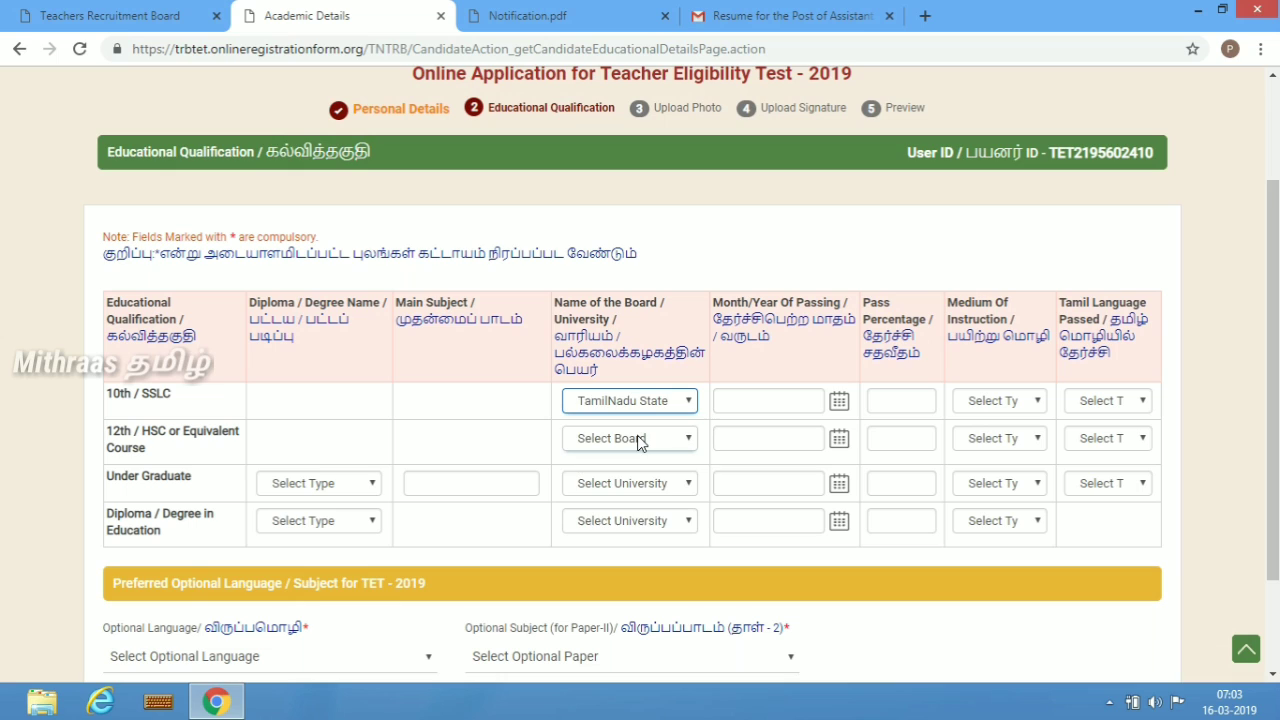
pyautogui.click(791, 401)
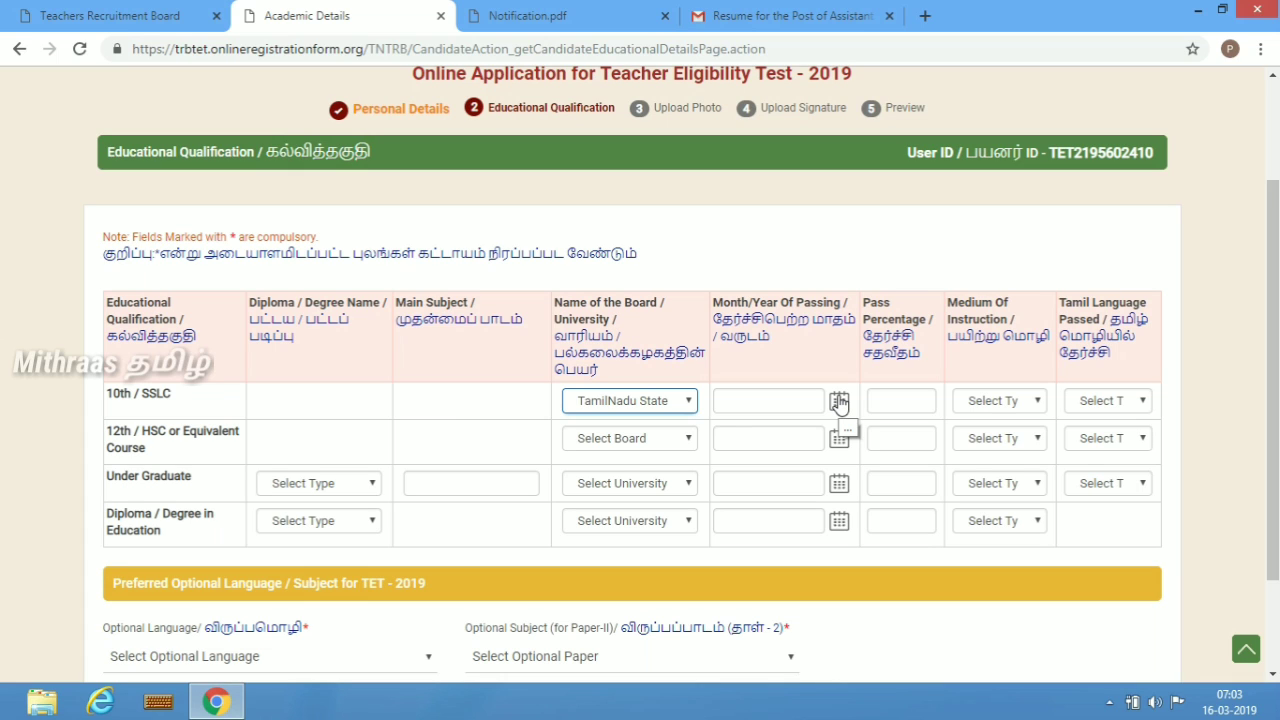
# - Open the 10th / SSLC passing date picker and set its year to 1999
pyautogui.click(839, 401)
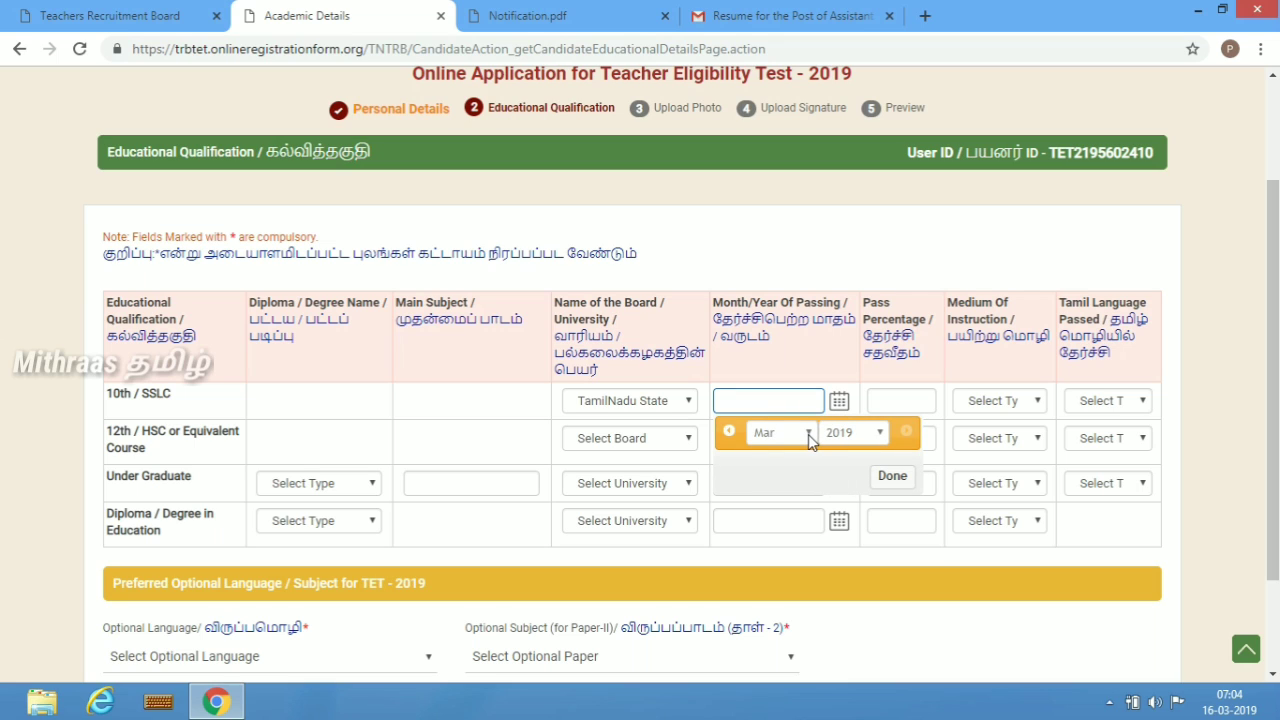
pyautogui.click(808, 433)
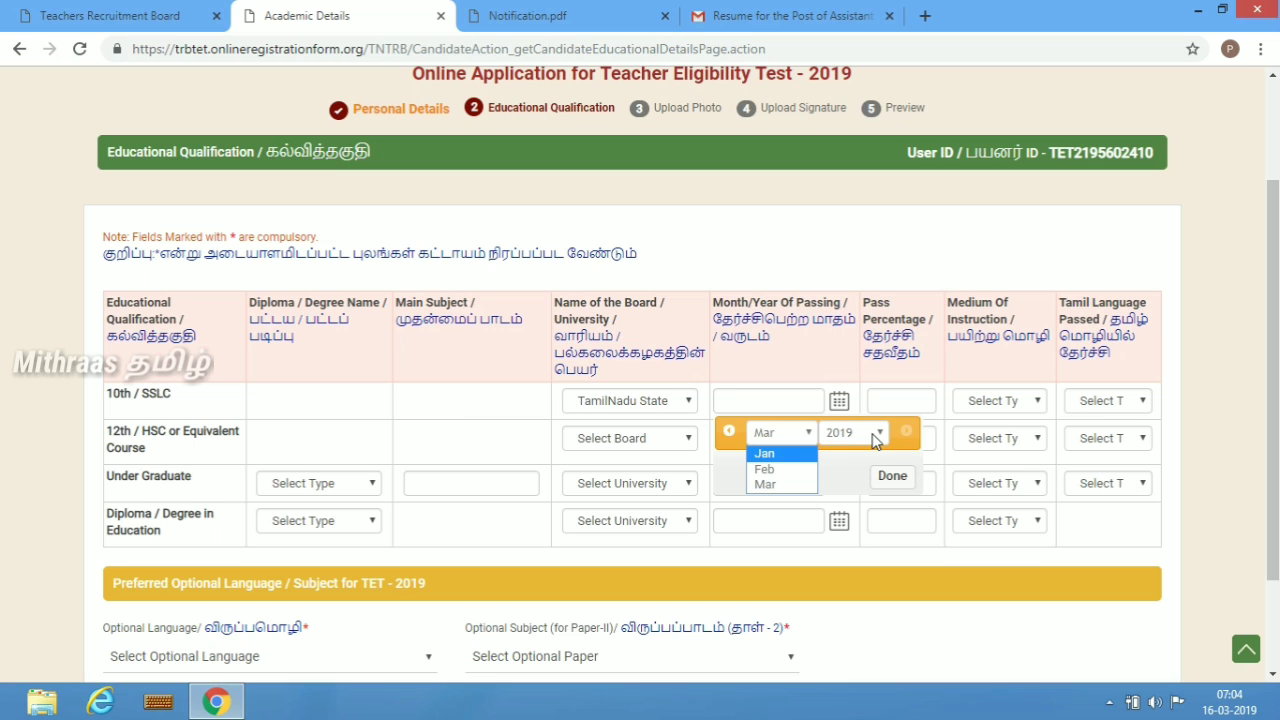
pyautogui.click(875, 441)
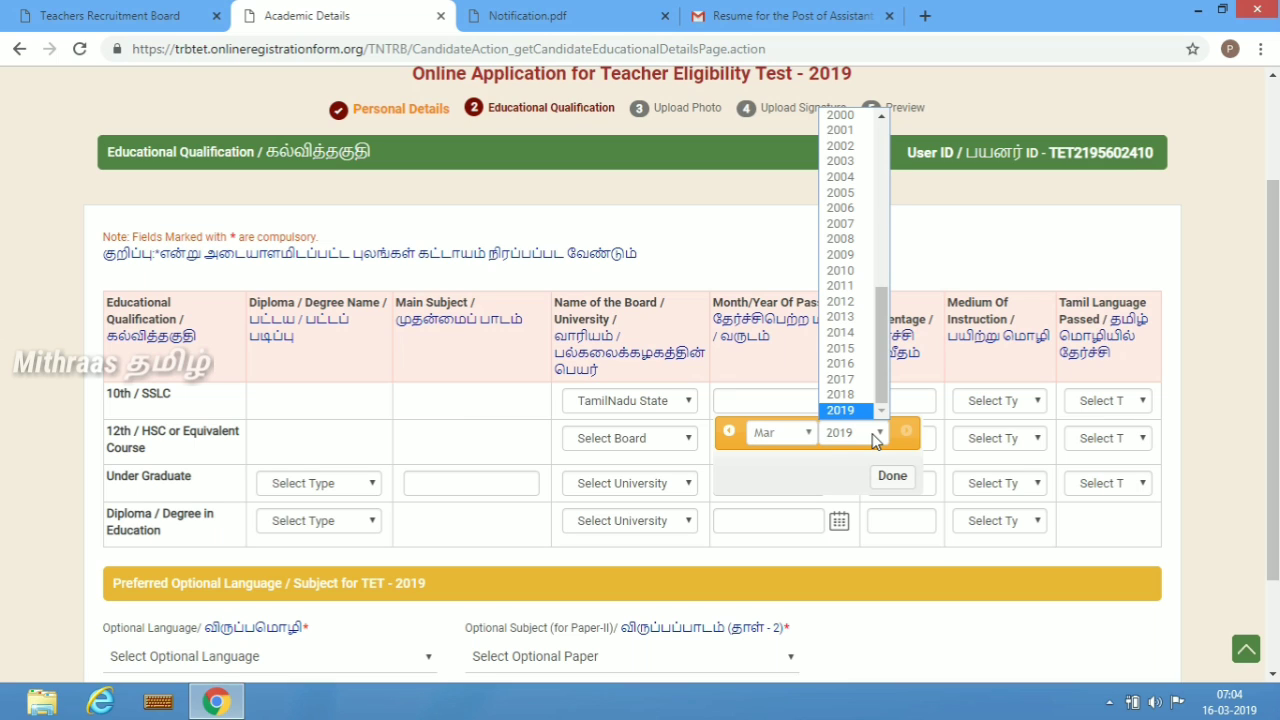
pyautogui.write('1999')
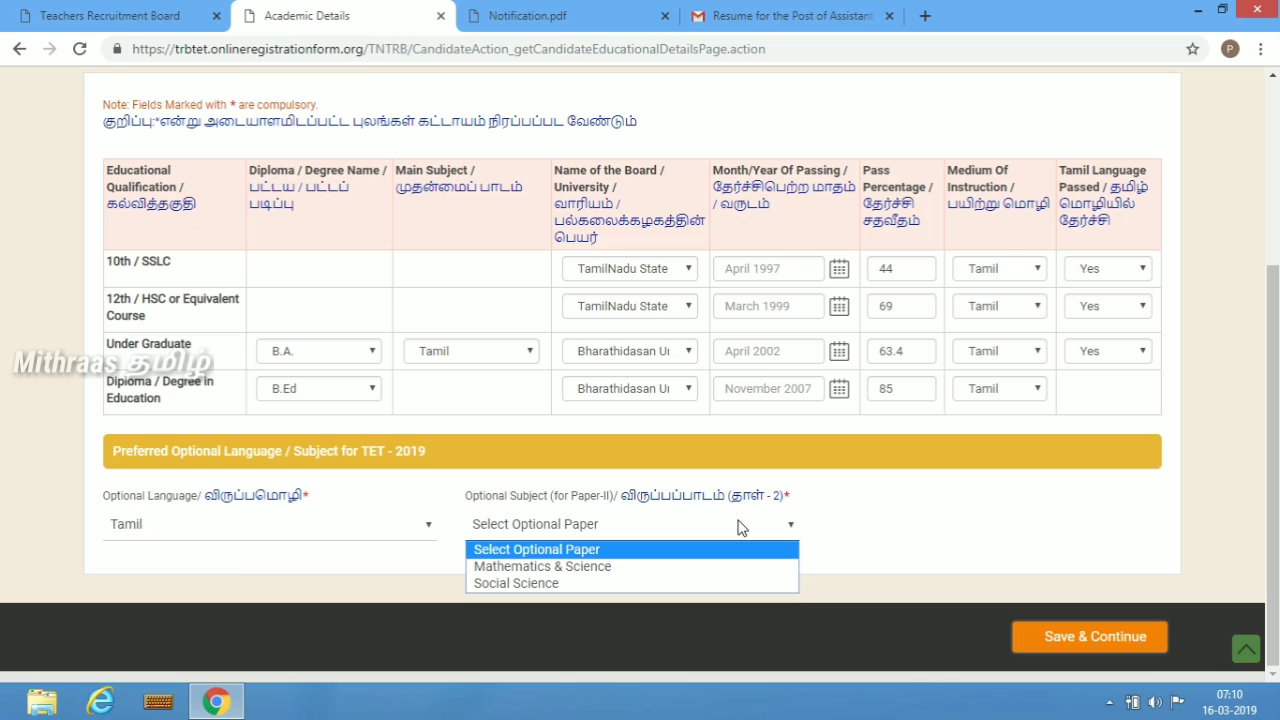
# - Set the optional language to Tamil and the Paper II optional subject to Social Science, then save the qualifications
pyautogui.click(430, 530)
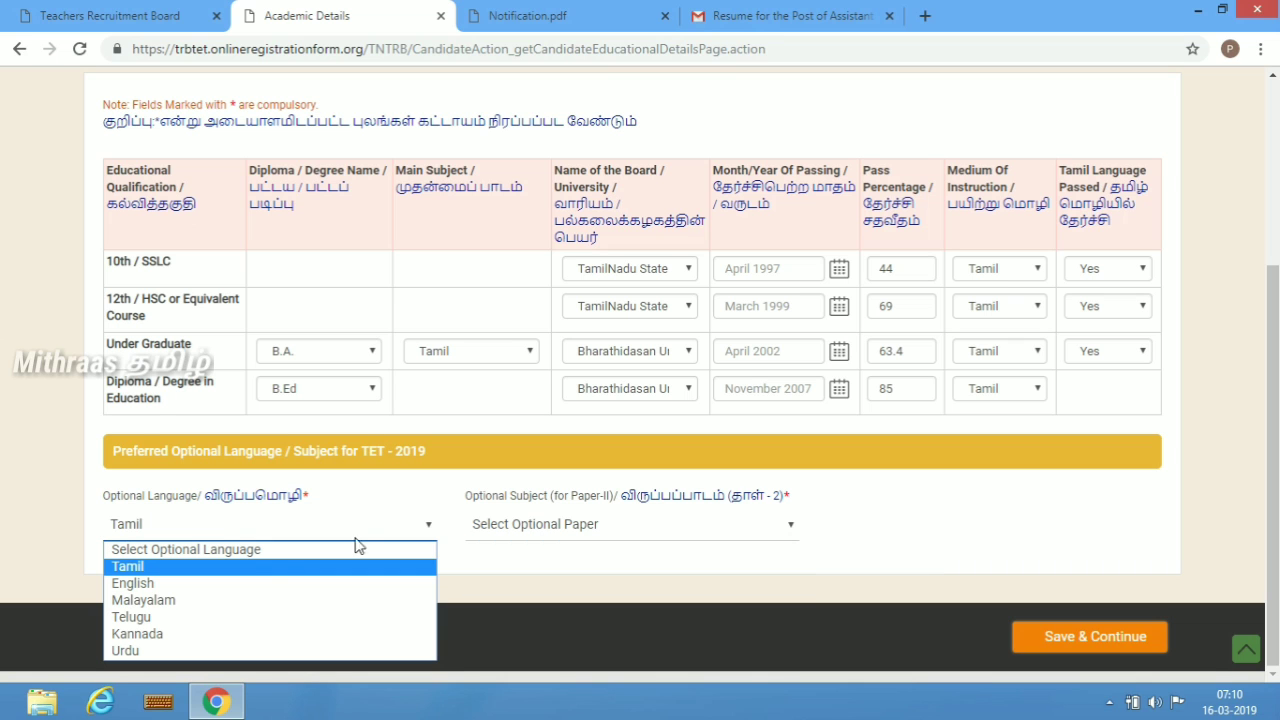
pyautogui.click(198, 569)
pyautogui.click(575, 526)
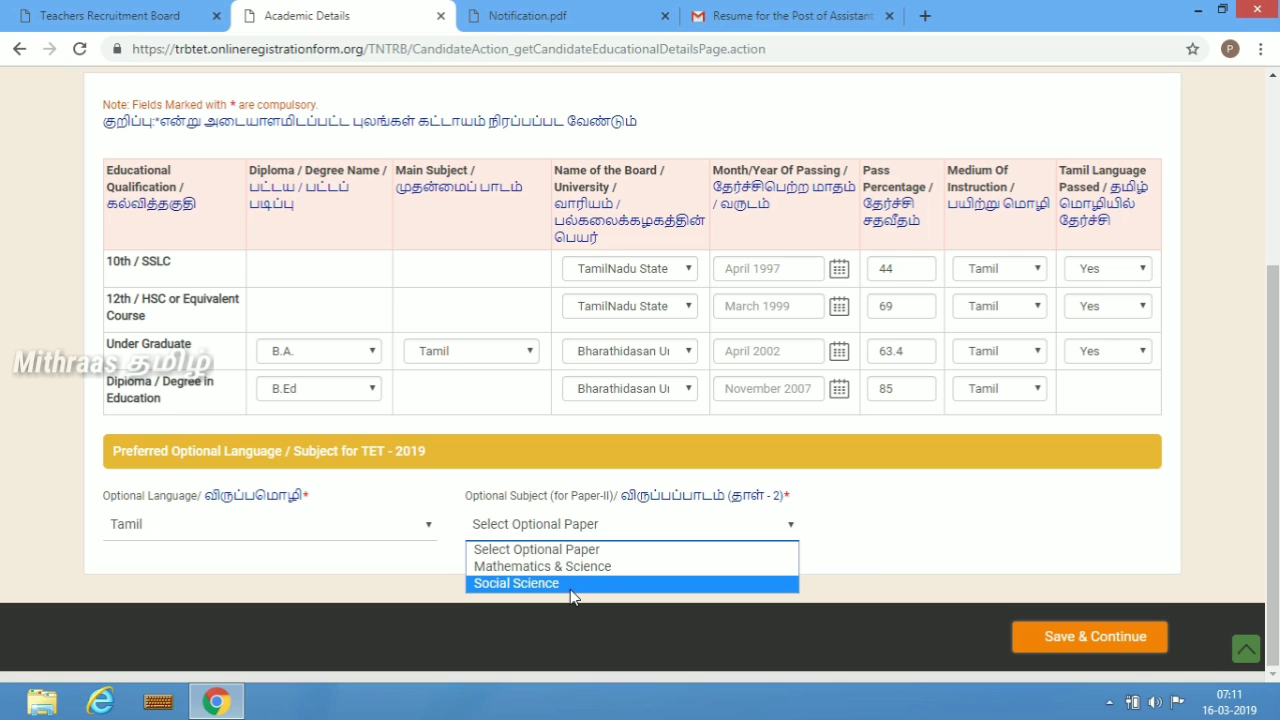
pyautogui.click(571, 586)
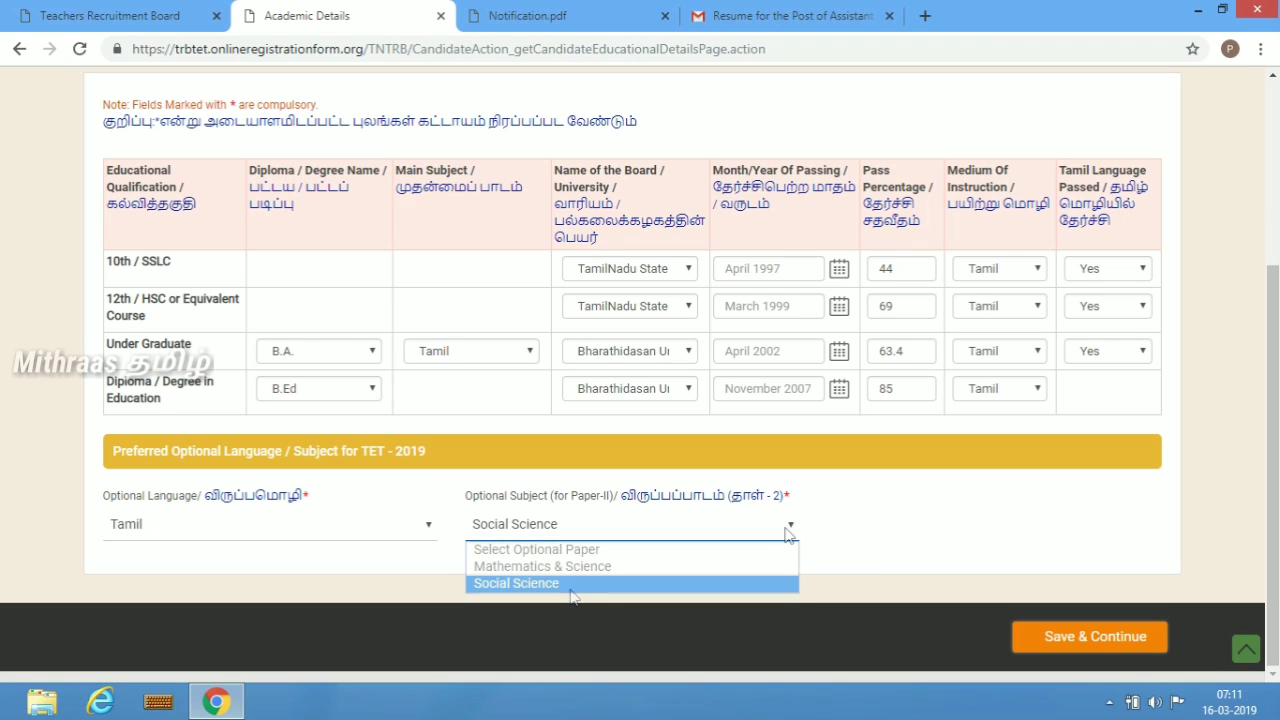
pyautogui.click(786, 528)
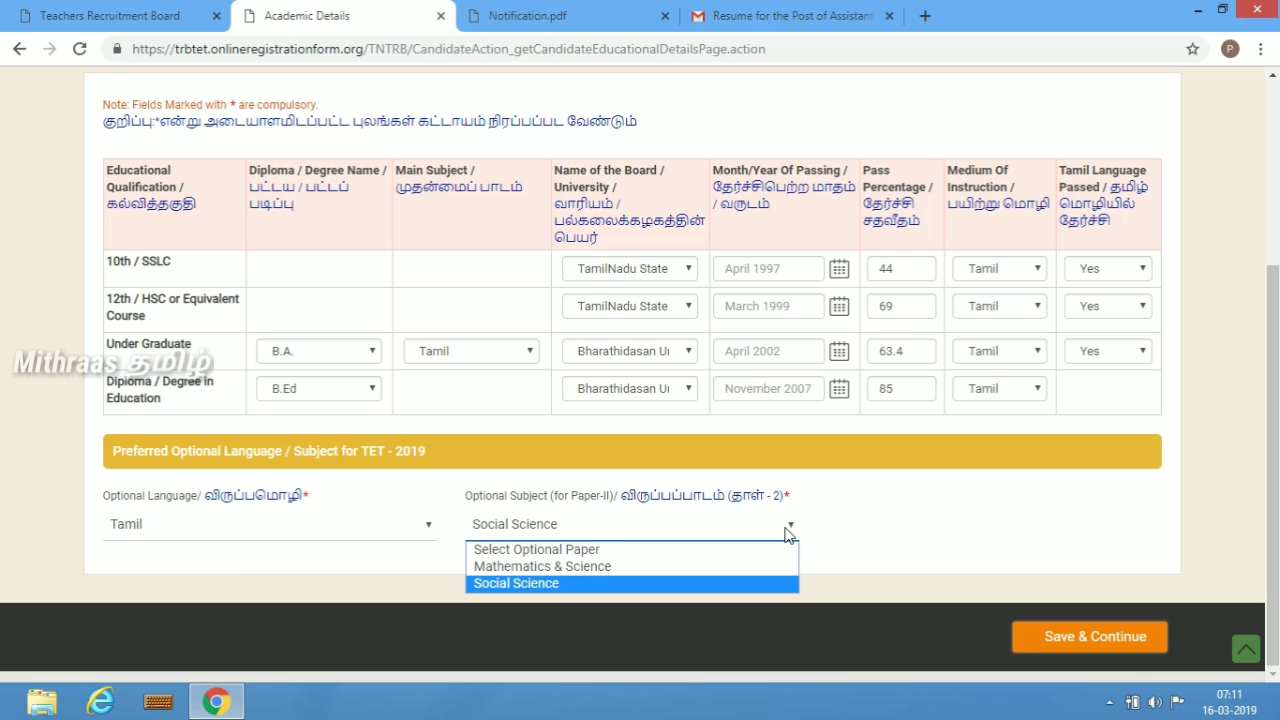
pyautogui.click(653, 589)
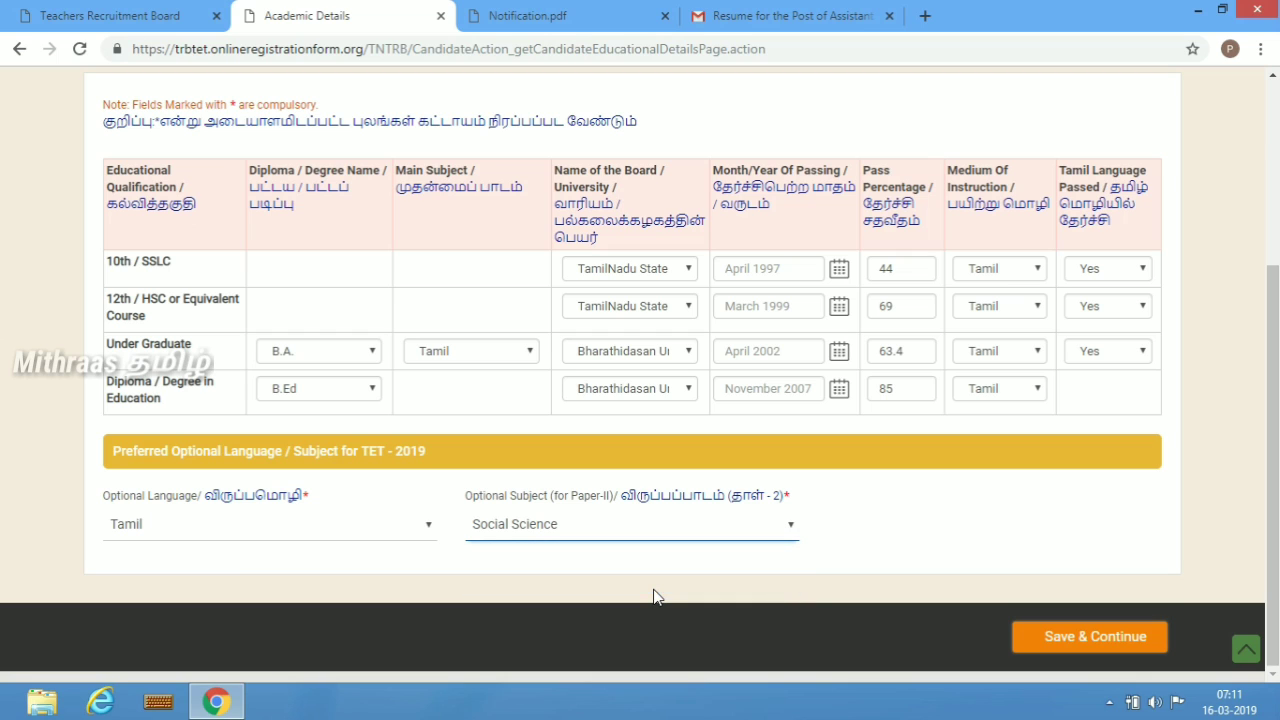
pyautogui.click(1062, 640)
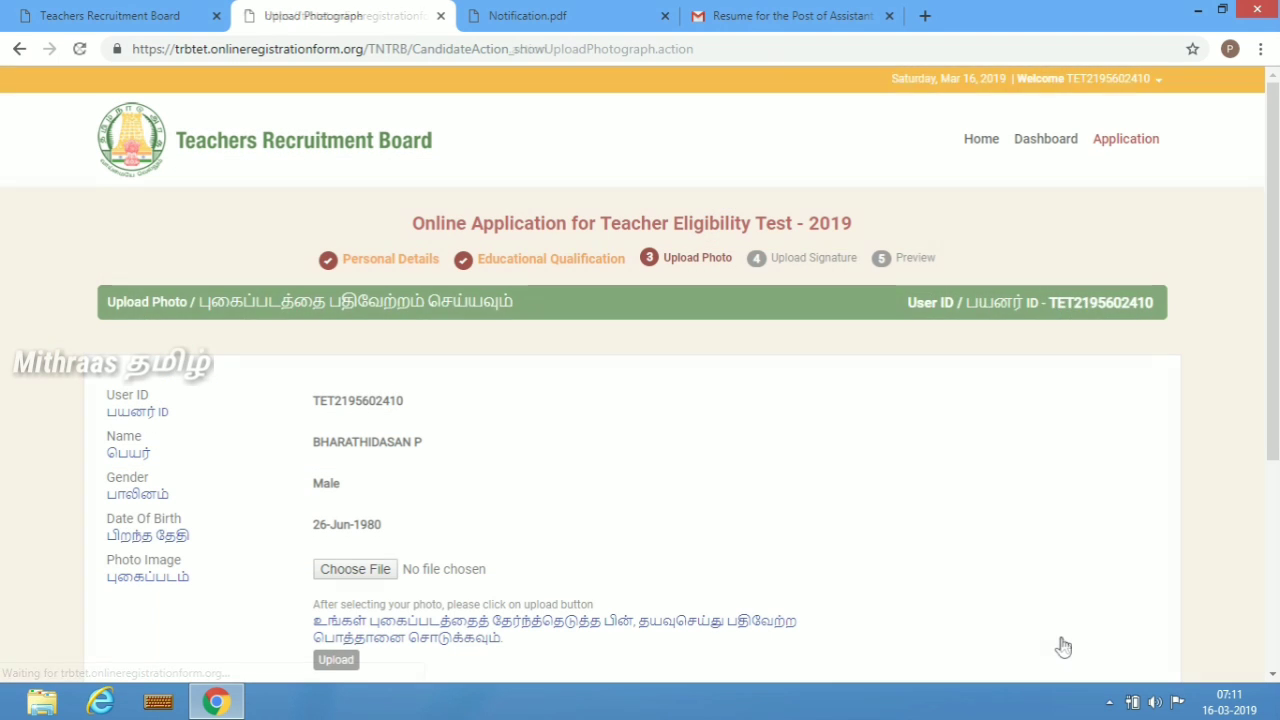
# - Browse the computer's local disk to choose the candidate's photograph file for upload
pyautogui.click(1273, 676)
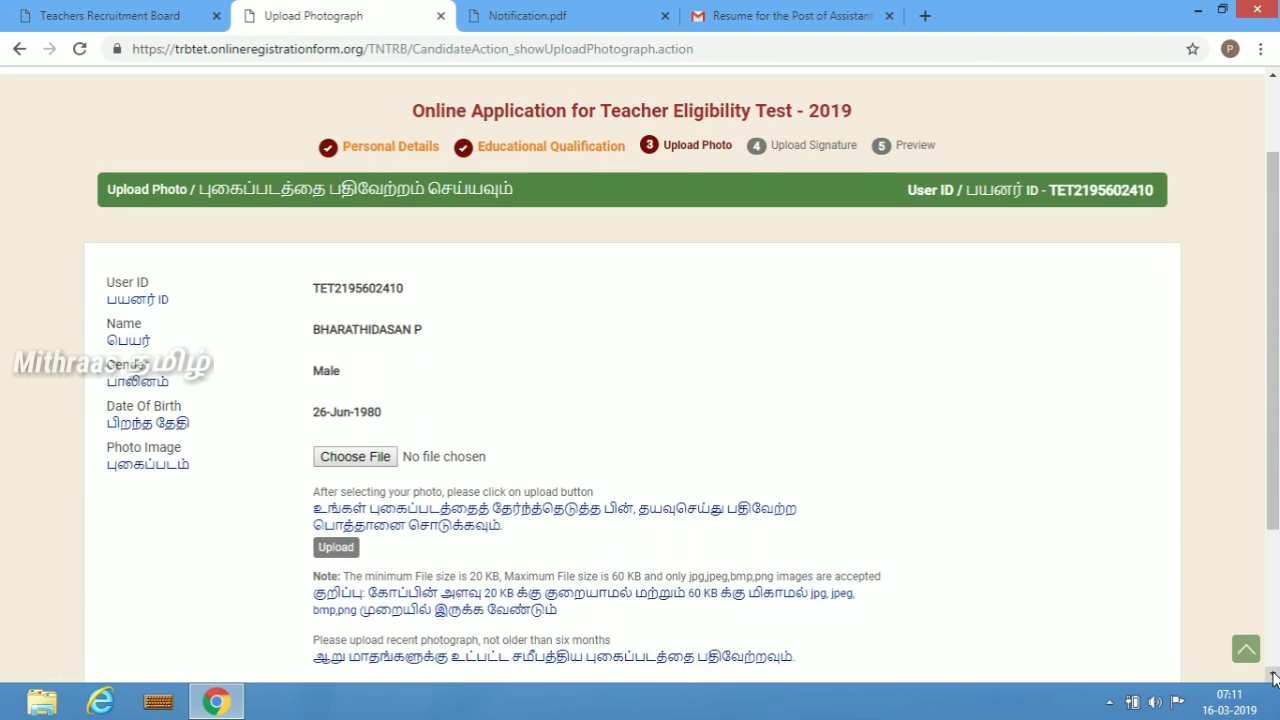
pyautogui.click(1273, 676)
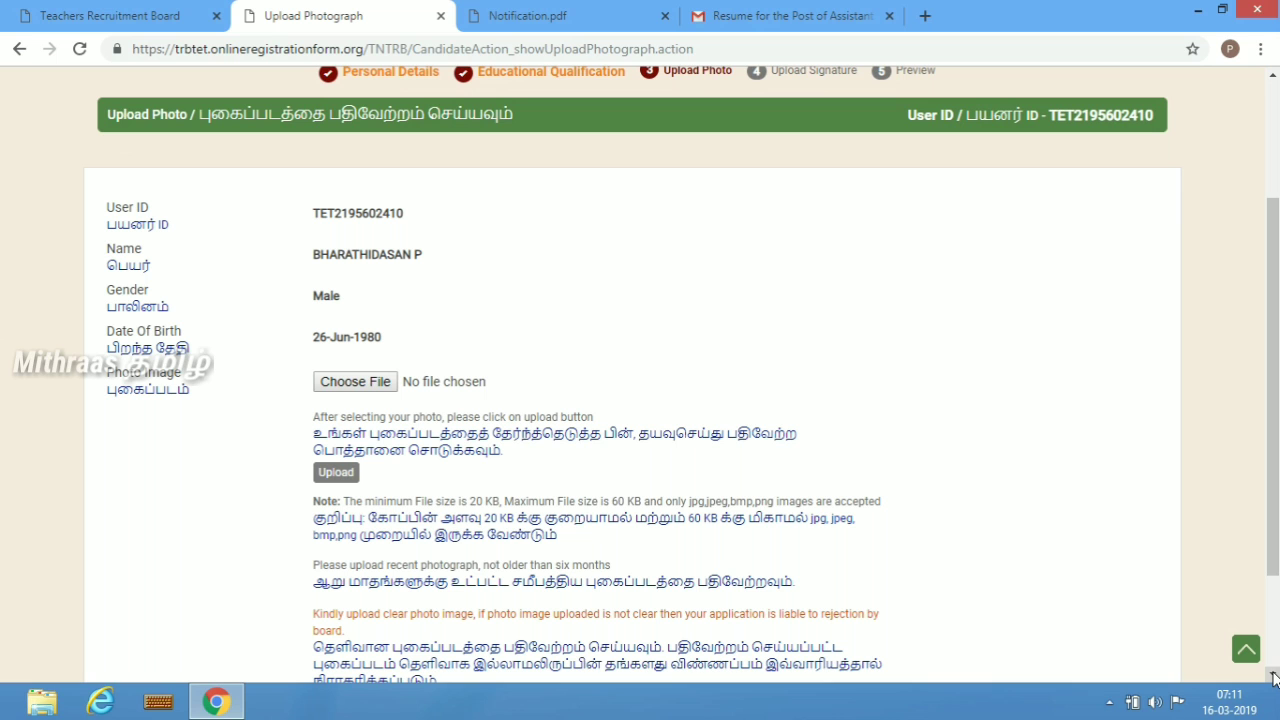
pyautogui.click(1273, 676)
pyautogui.click(366, 346)
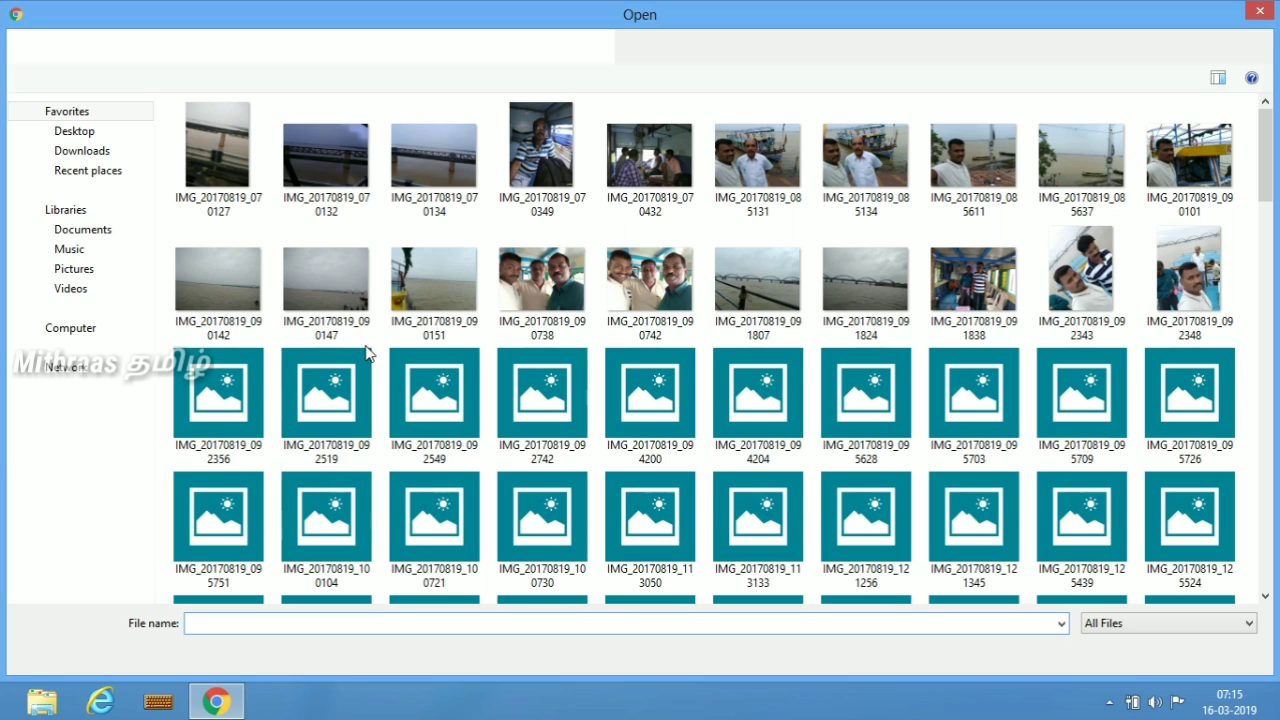
pyautogui.click(85, 333)
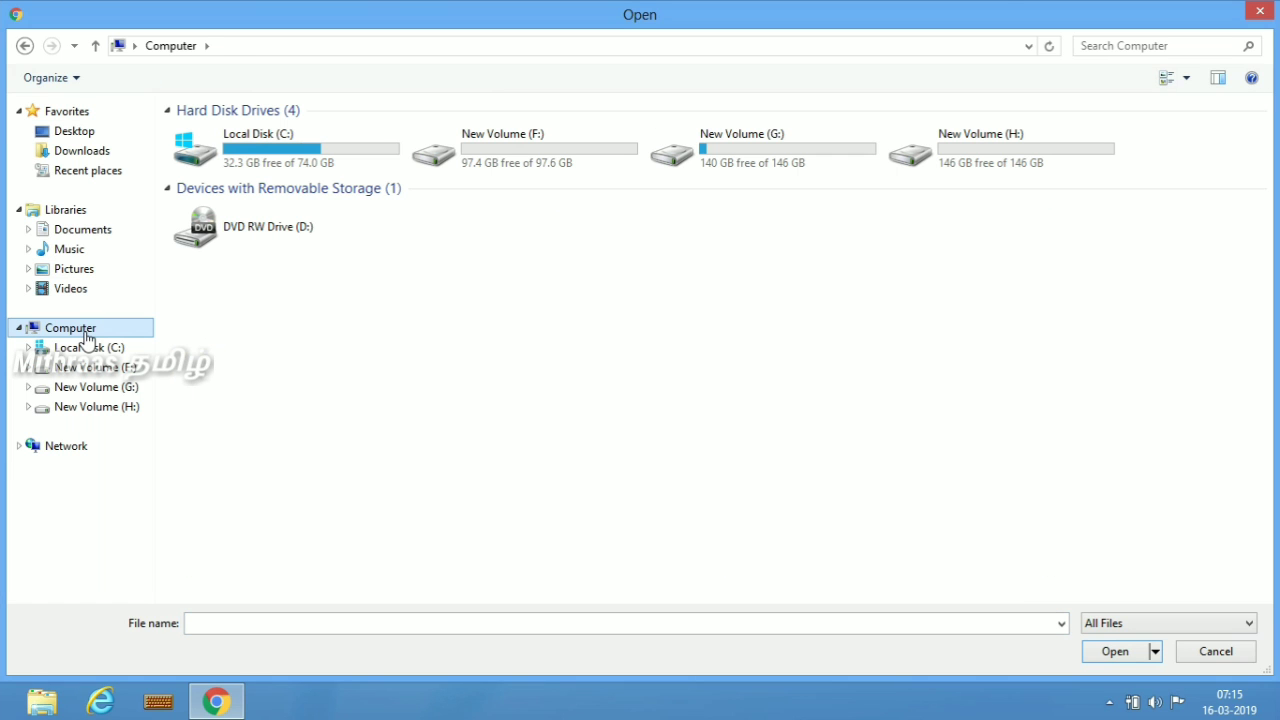
pyautogui.click(105, 351)
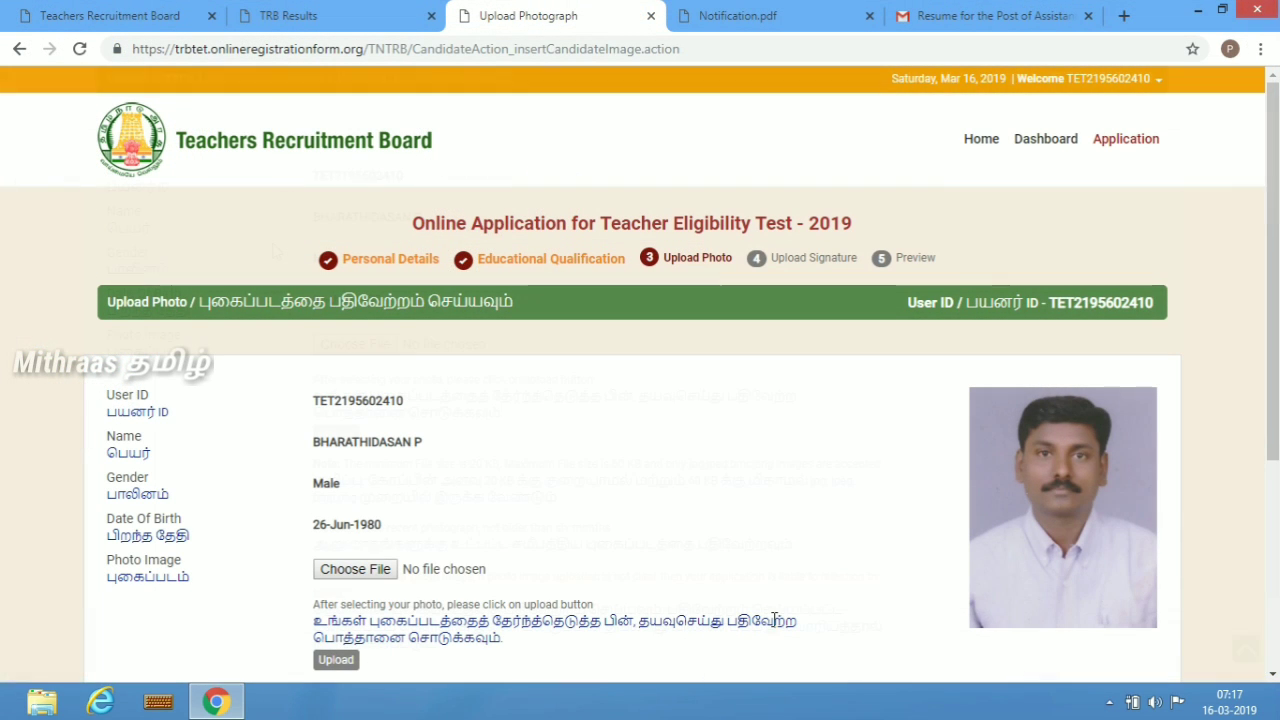
# - Continue from the uploaded photograph to the signature upload step
pyautogui.click(1273, 675)
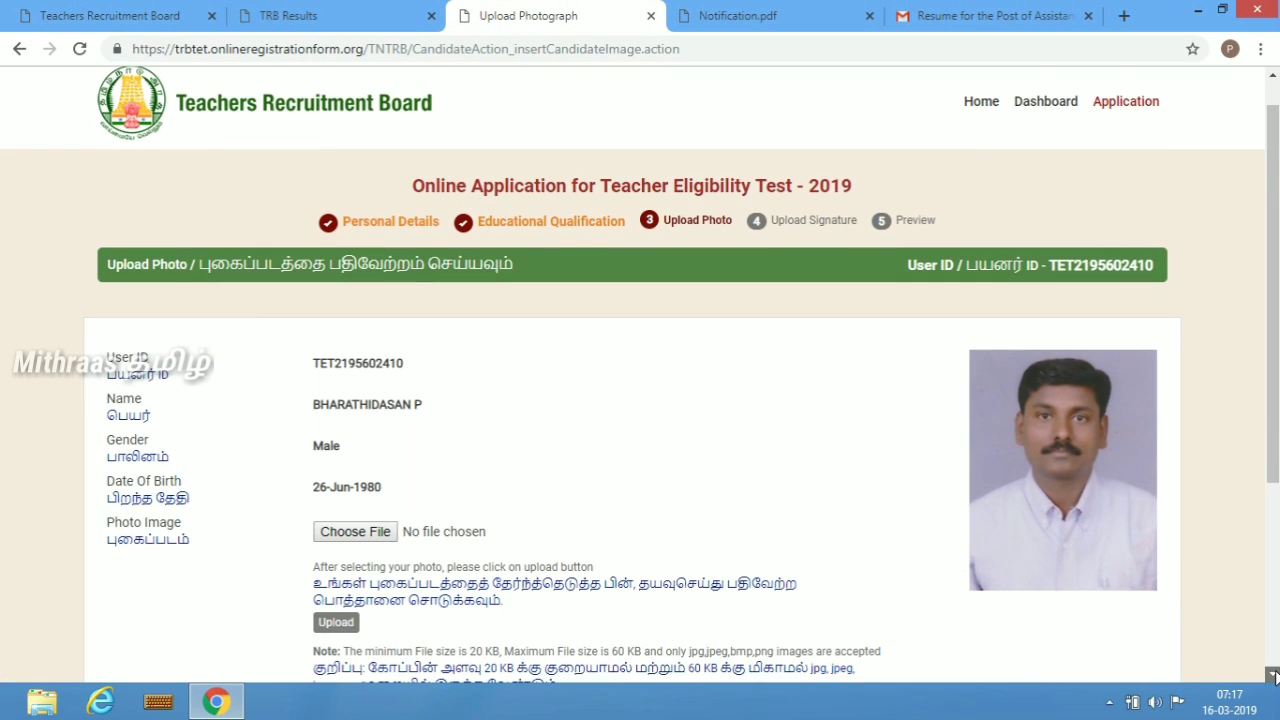
pyautogui.scroll(-2, 1273, 675)
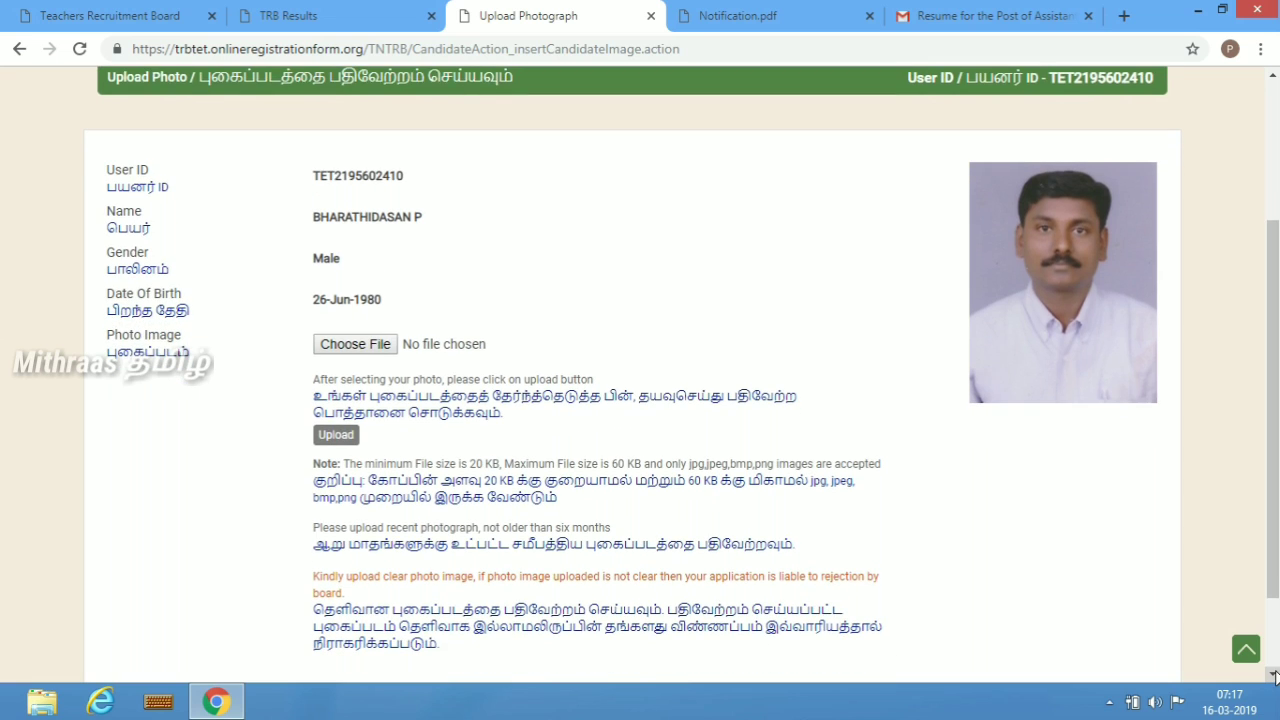
pyautogui.scroll(-1, 1273, 675)
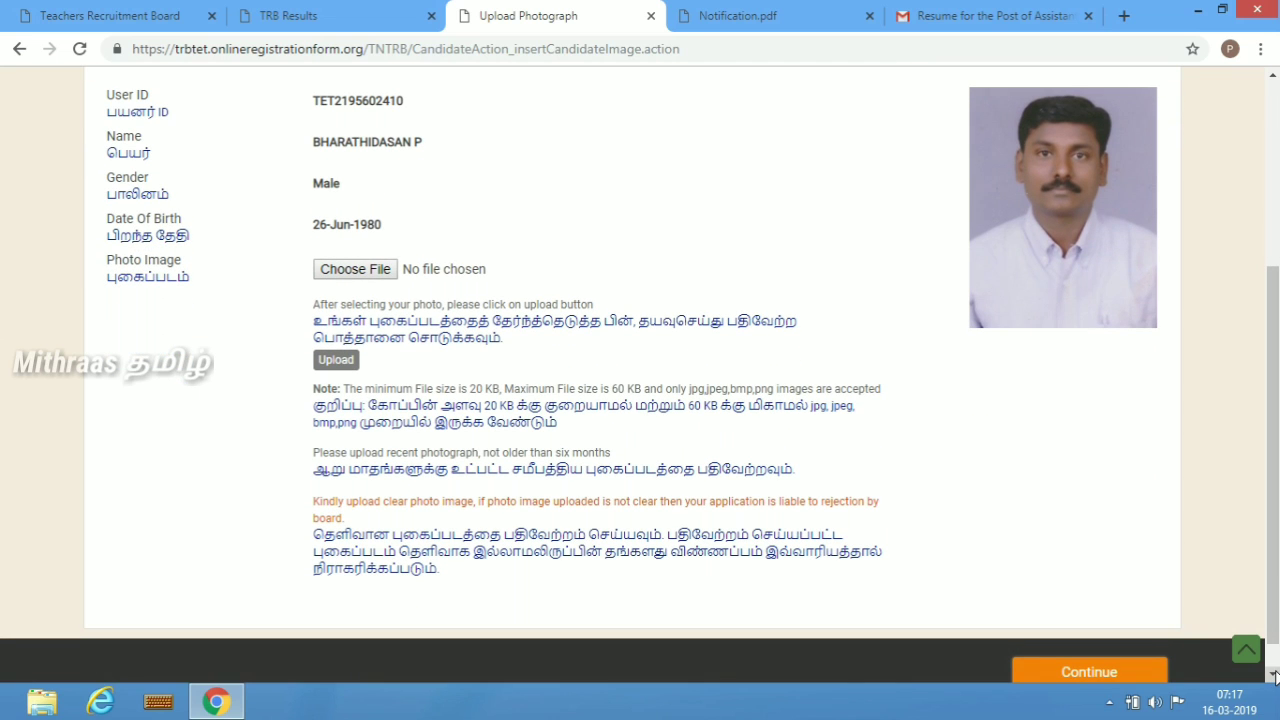
pyautogui.click(1273, 675)
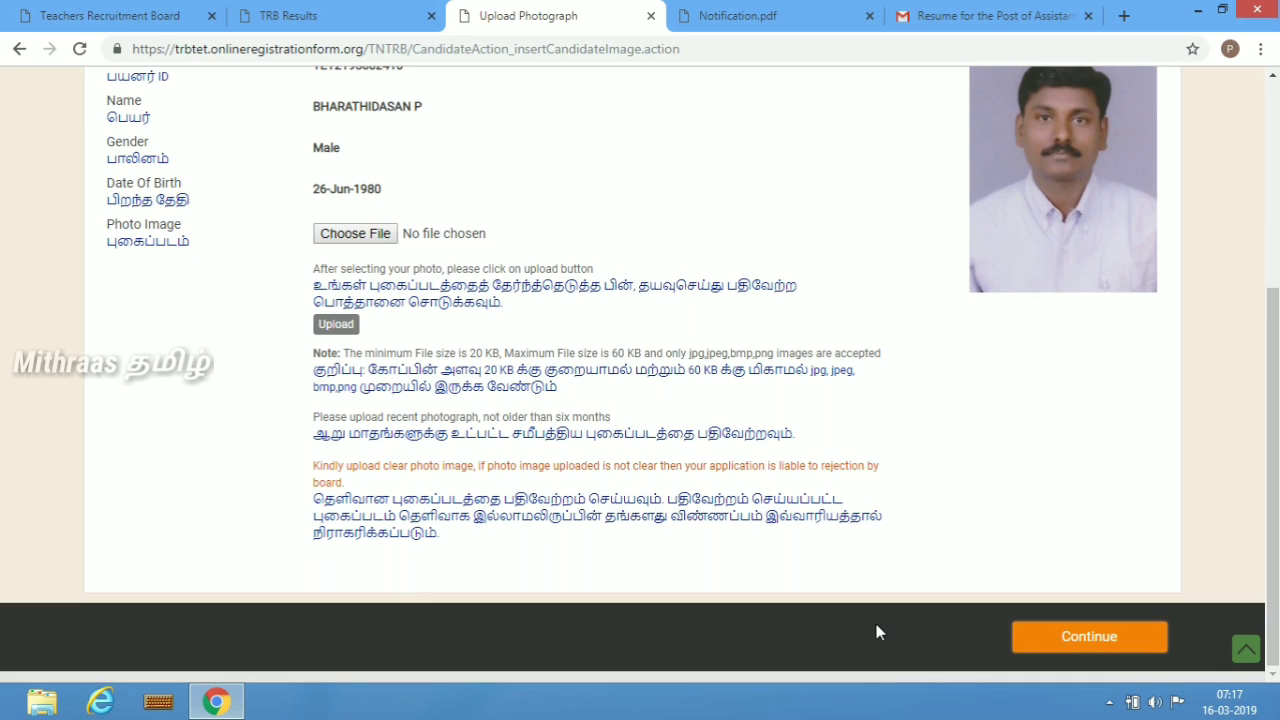
pyautogui.click(1071, 637)
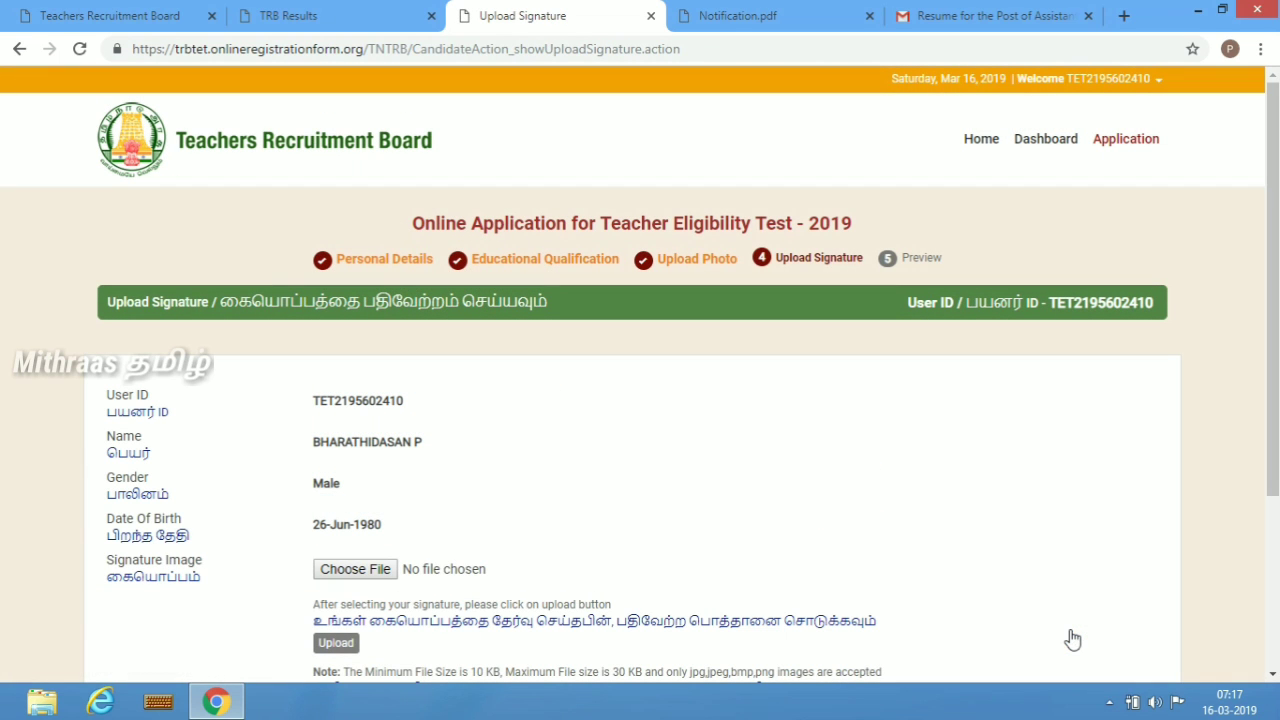
# - Upload SIGN.jpg from the local disk as the signature image and continue to the preview
pyautogui.click(1273, 672)
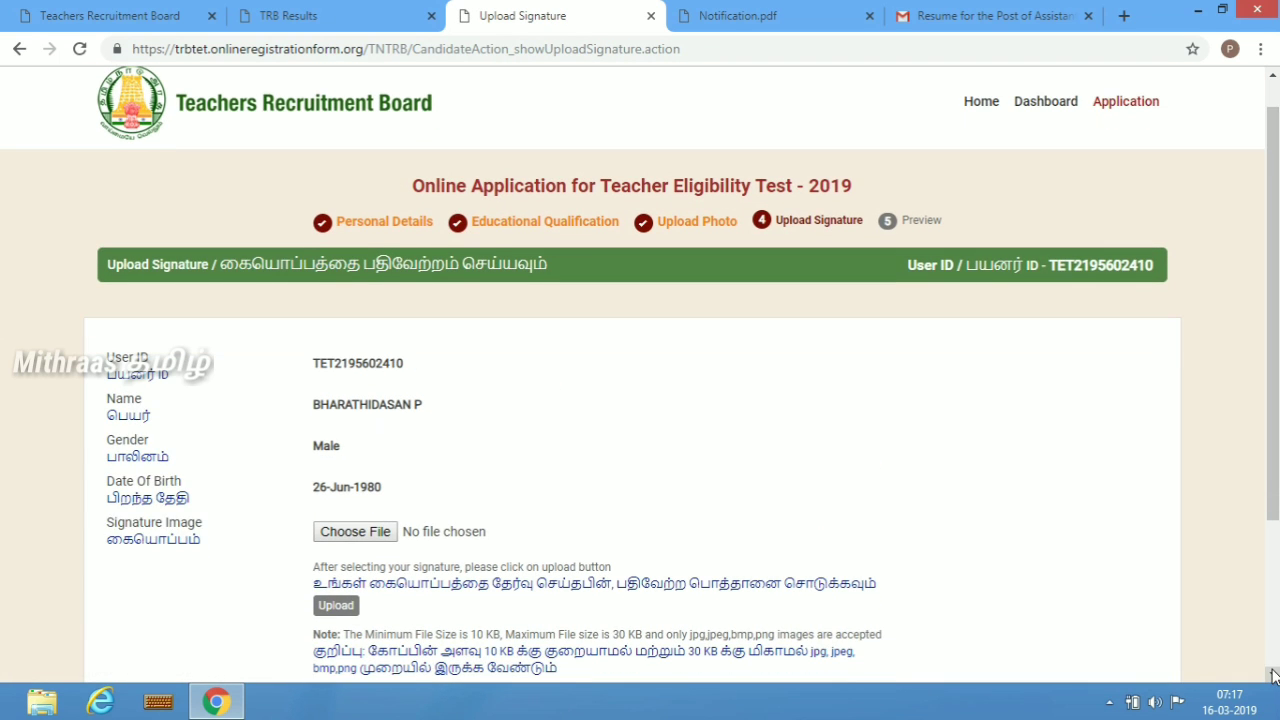
pyautogui.click(1273, 677)
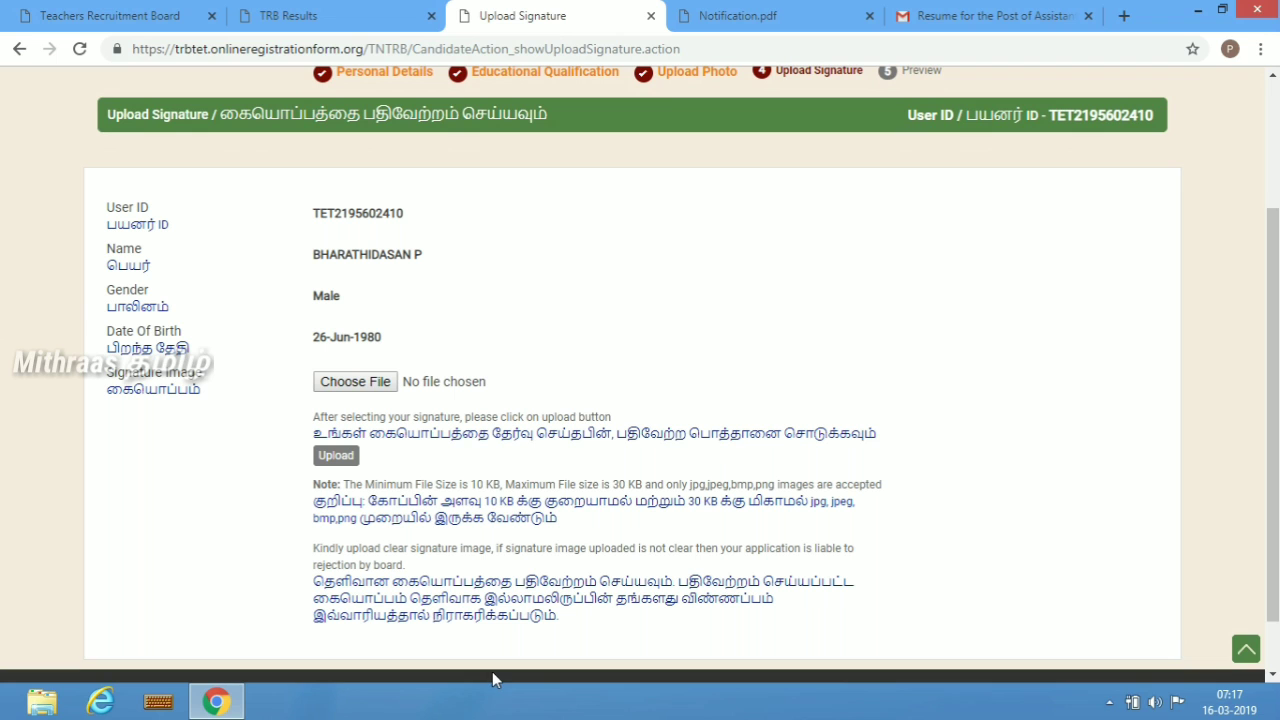
pyautogui.click(368, 381)
pyautogui.click(200, 270)
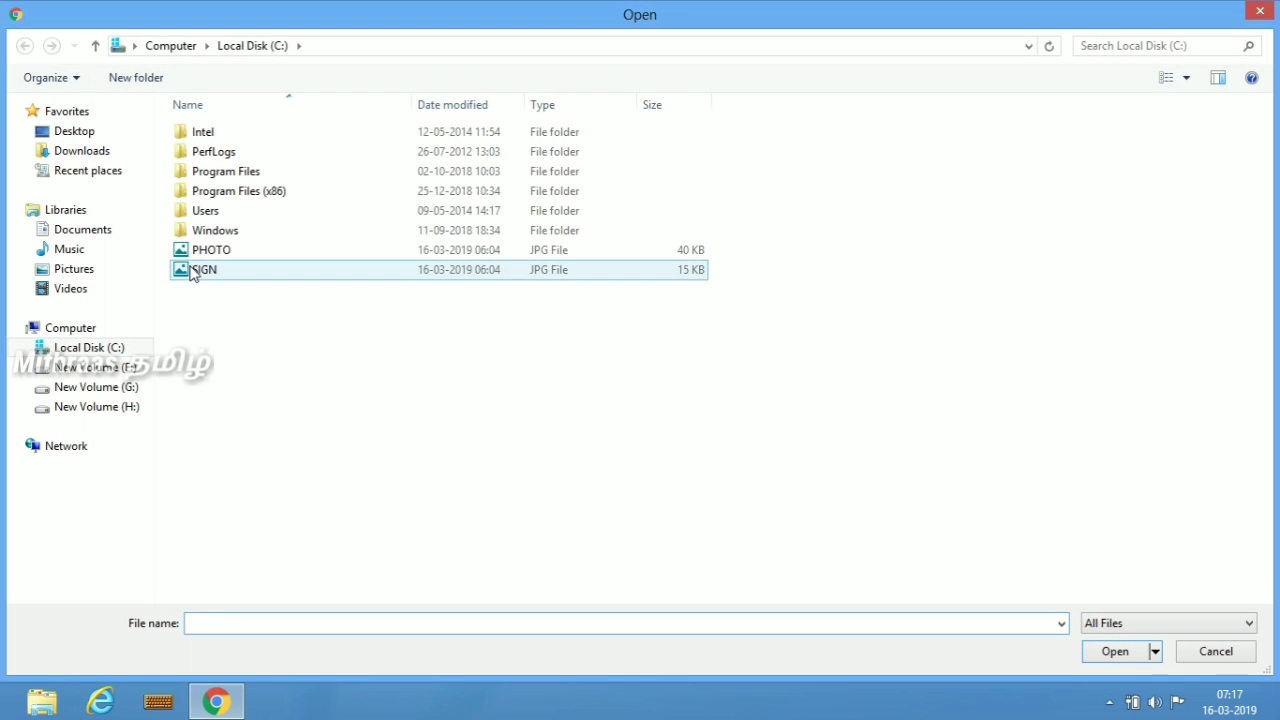
pyautogui.doubleClick(196, 271)
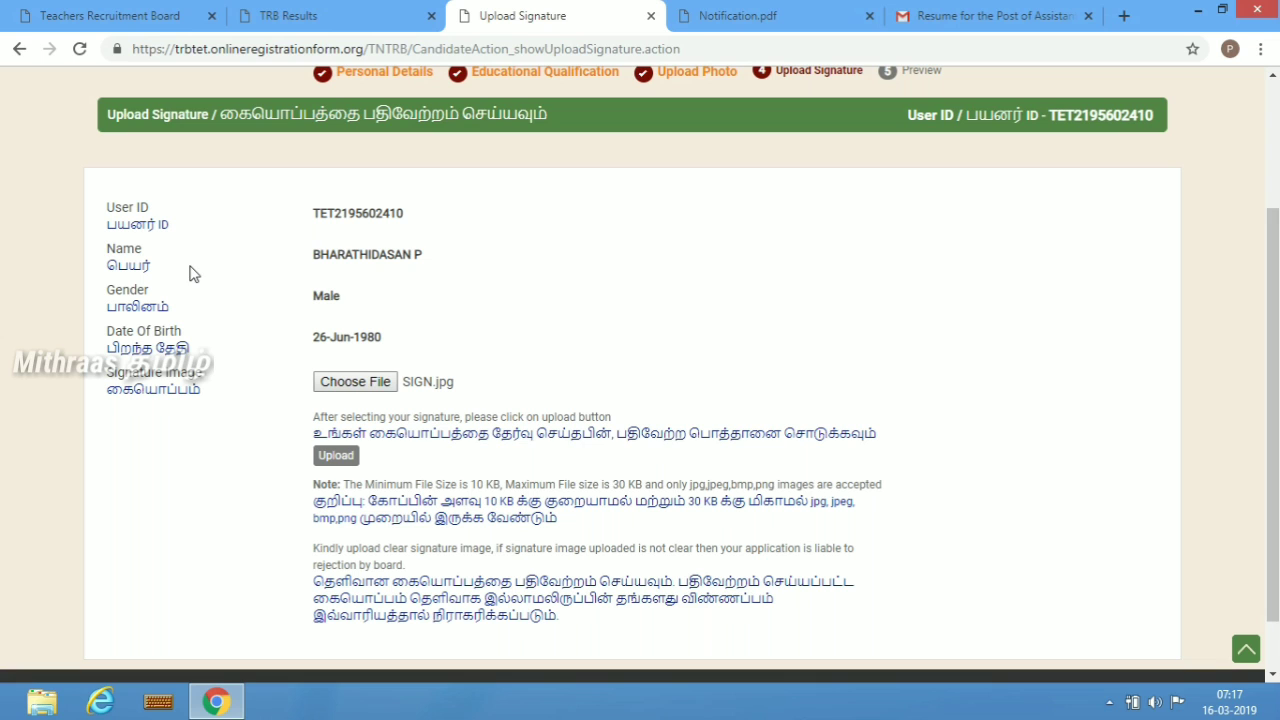
pyautogui.click(335, 456)
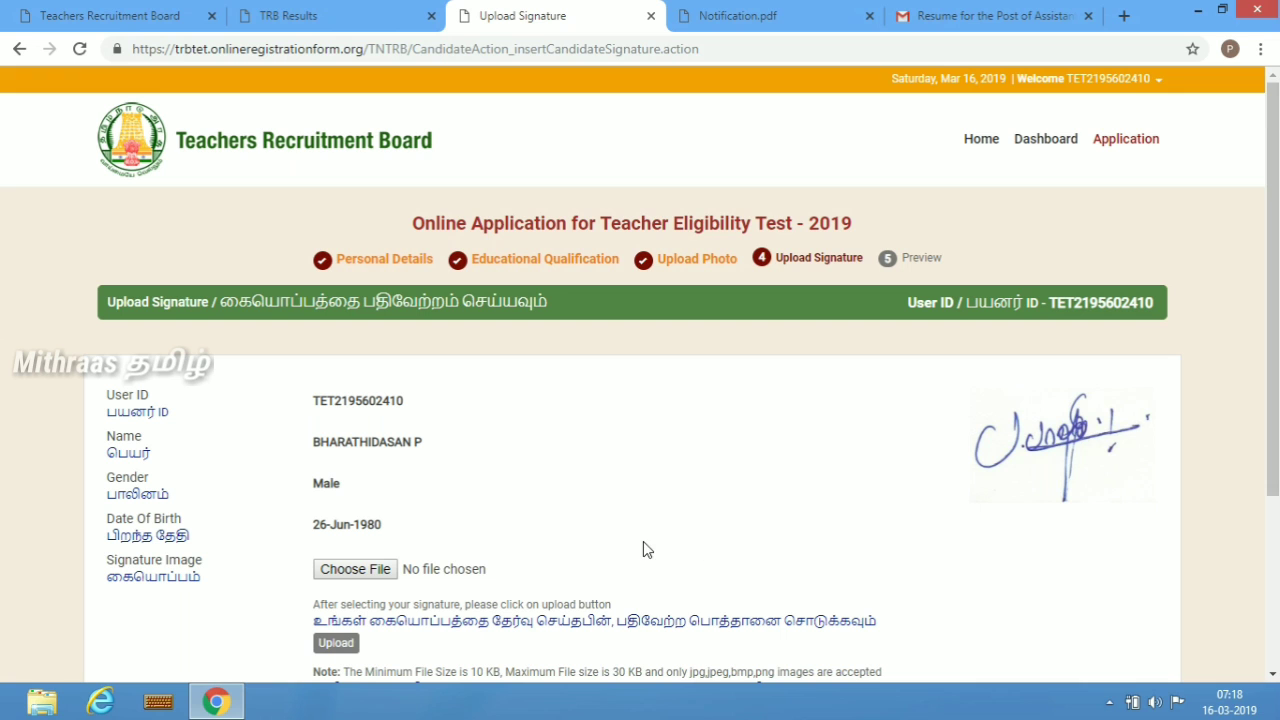
pyautogui.scroll(-3, 1275, 668)
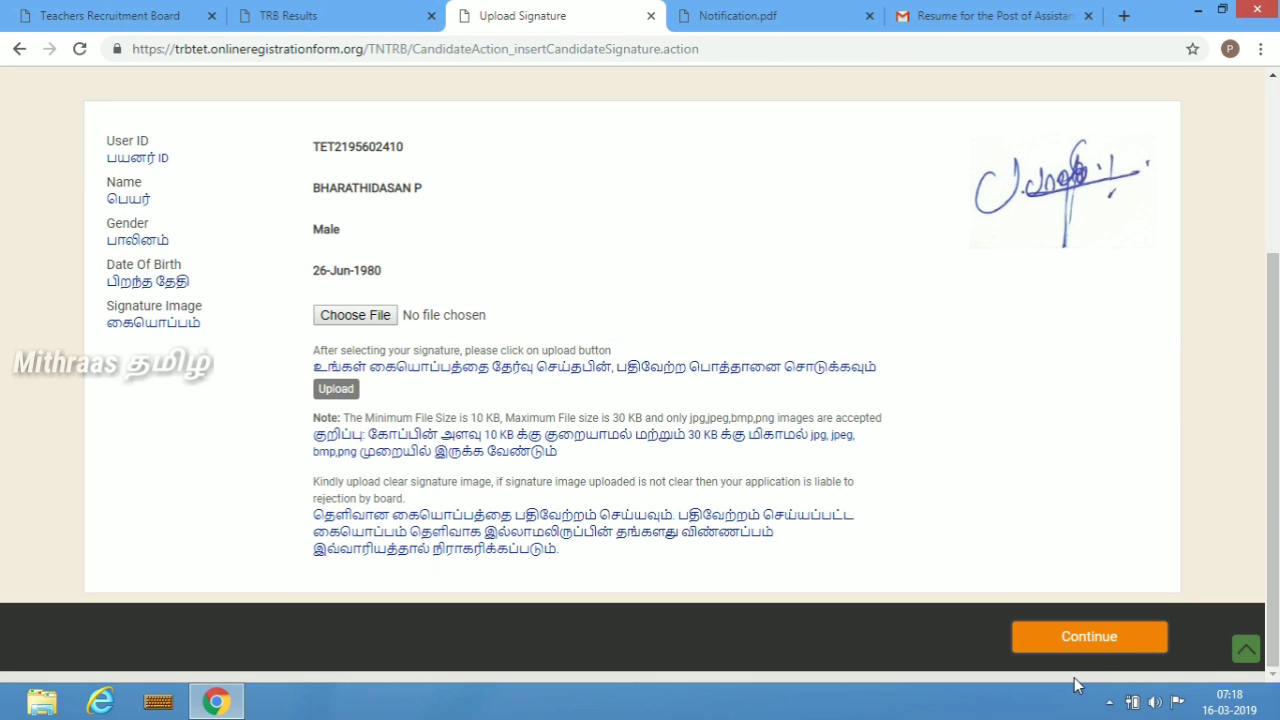
pyautogui.click(1089, 637)
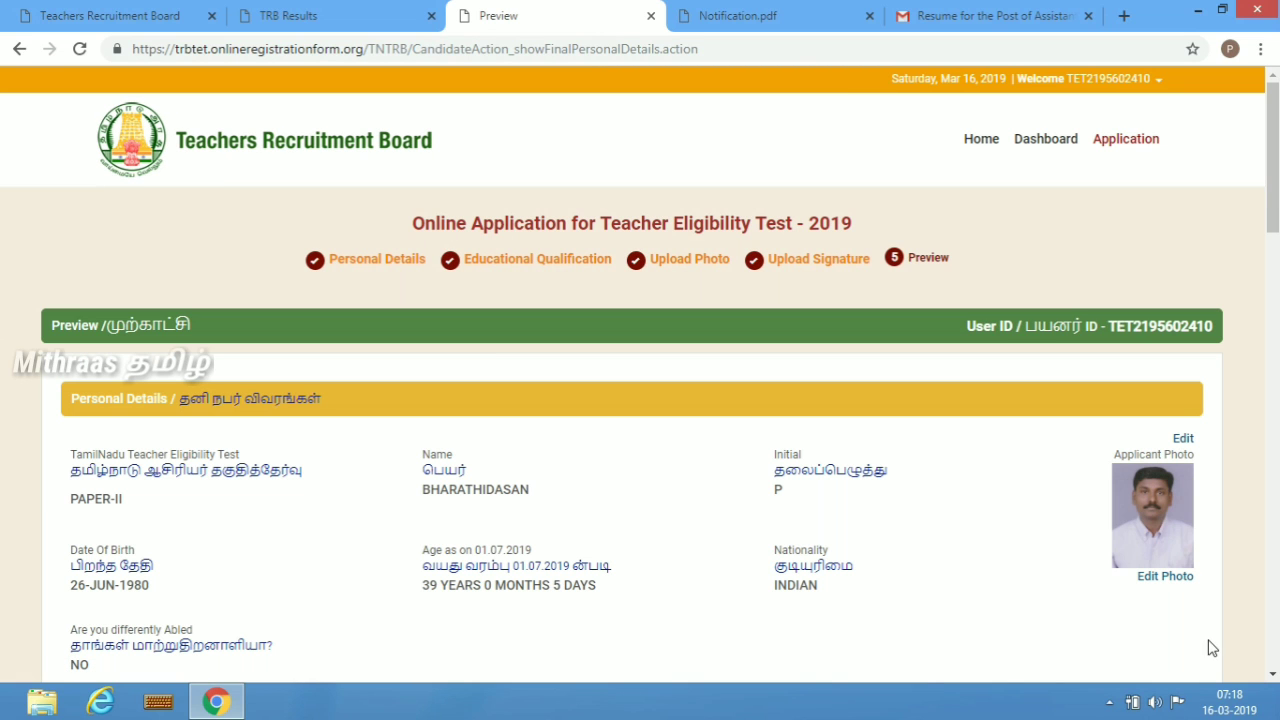
# - Review the application preview, accept the declaration and submit the form
pyautogui.click(1274, 673)
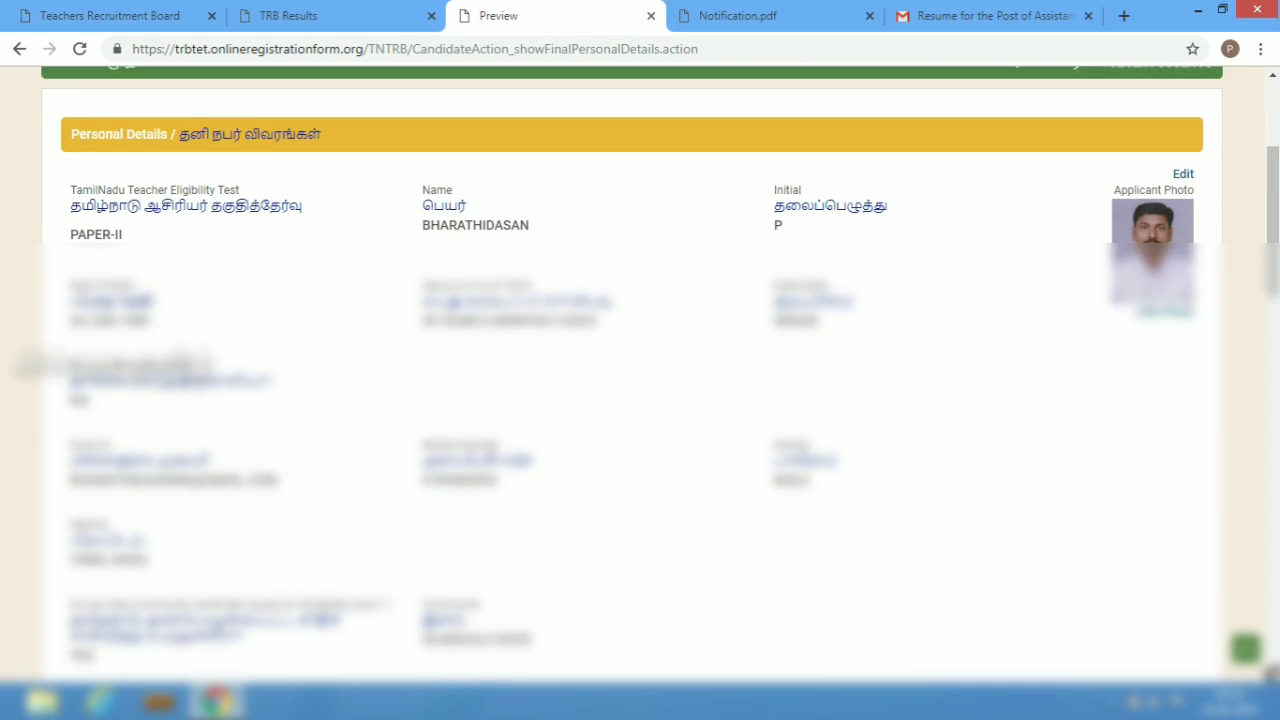
pyautogui.click(1274, 674)
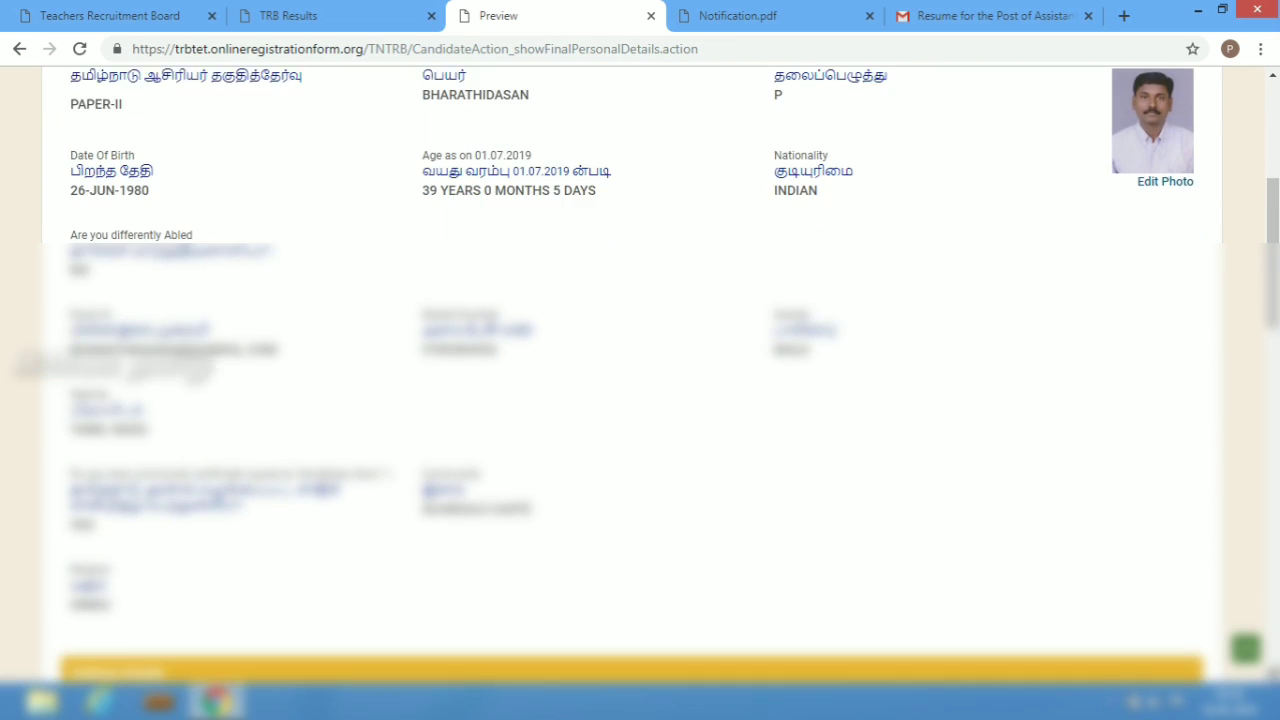
pyautogui.click(1274, 674)
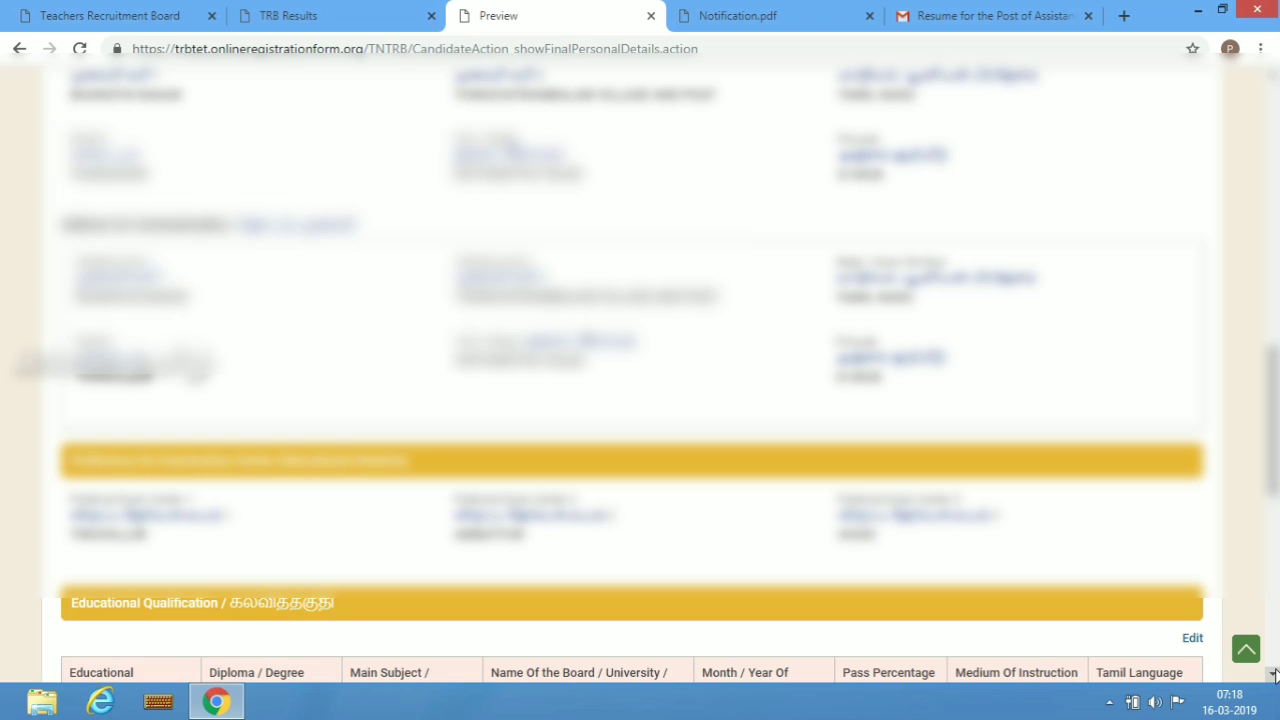
pyautogui.click(1274, 674)
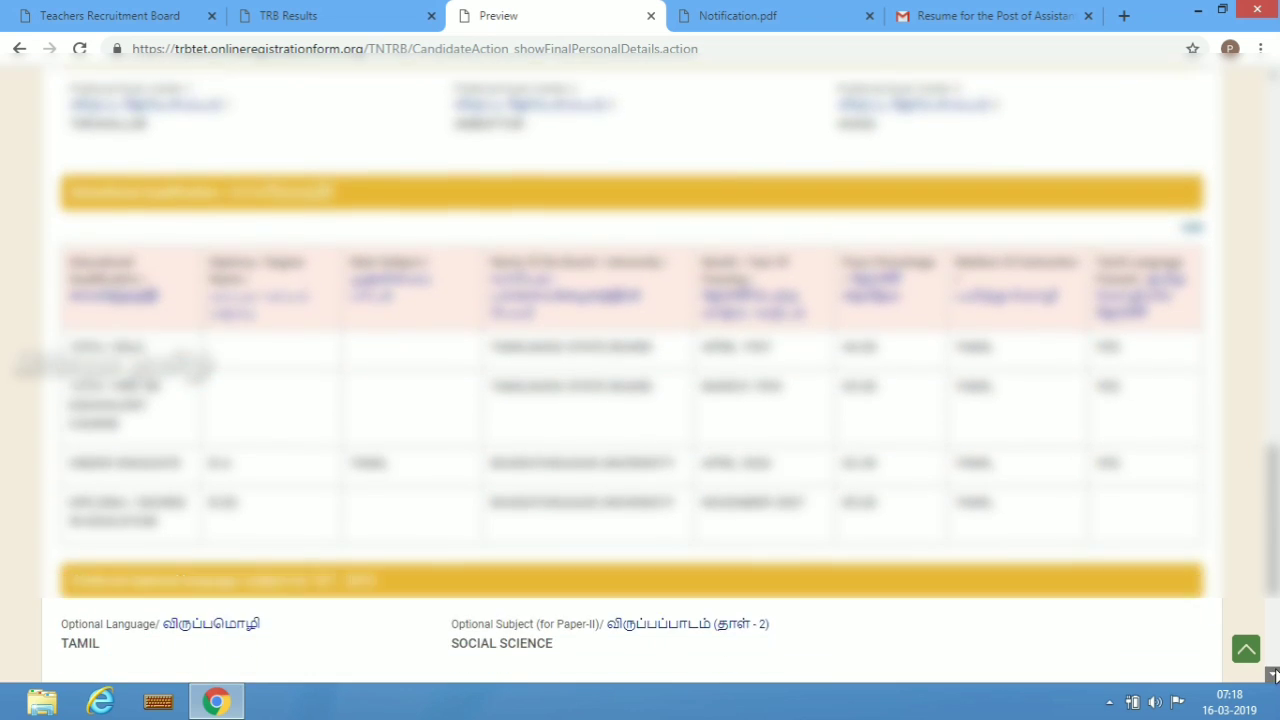
pyautogui.click(1274, 674)
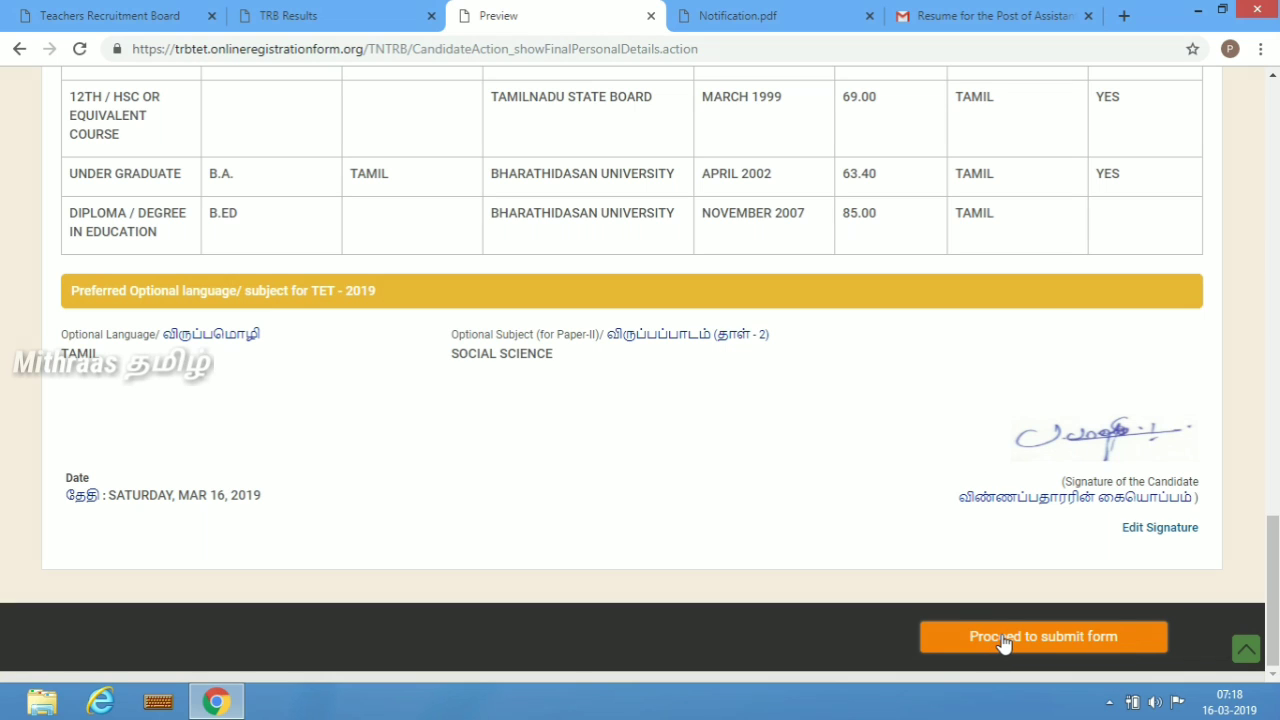
pyautogui.click(1061, 640)
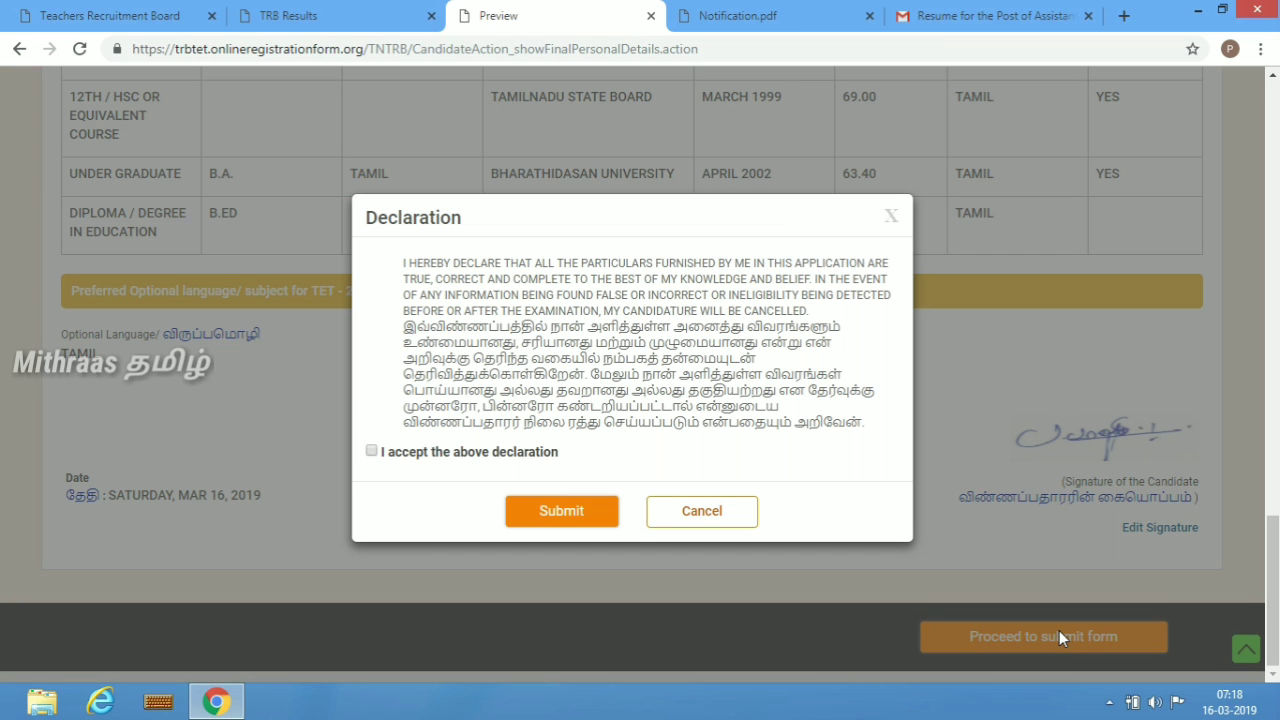
pyautogui.click(373, 452)
pyautogui.click(557, 510)
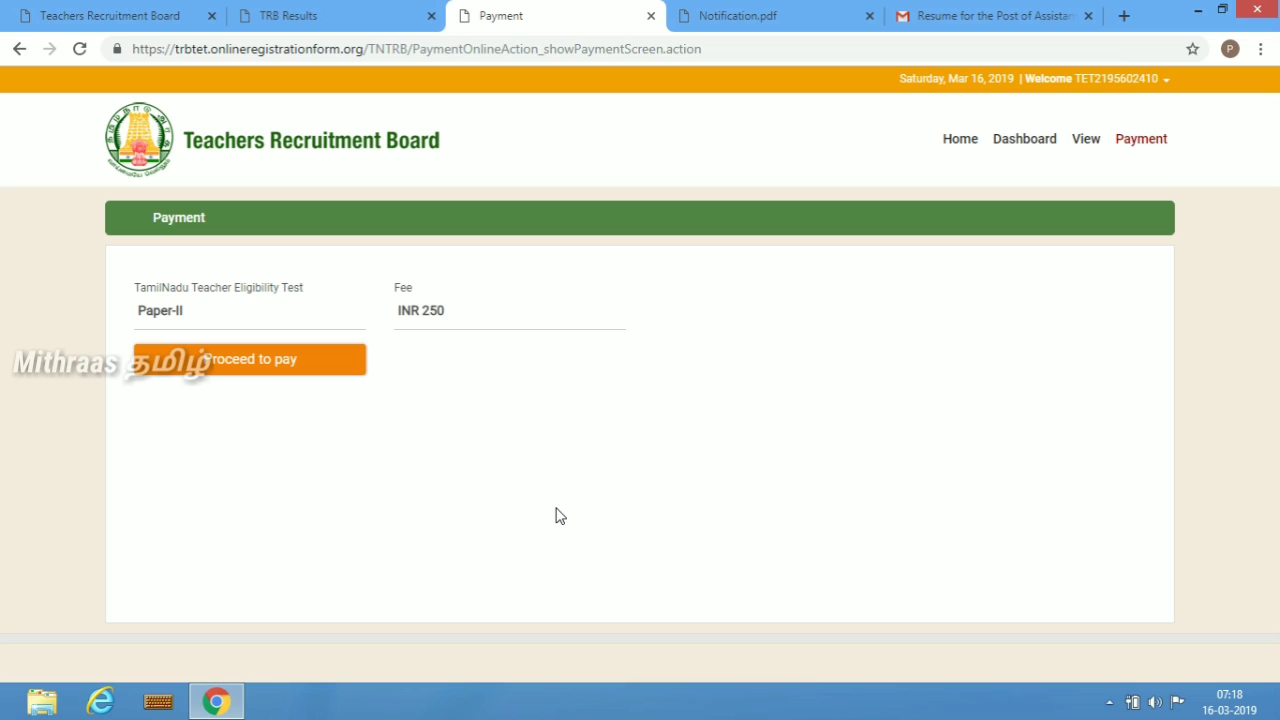
# - Pay the 250 fee by debit card, entering the card number, name on card, expiry date and CVV, without saving the password
pyautogui.click(281, 368)
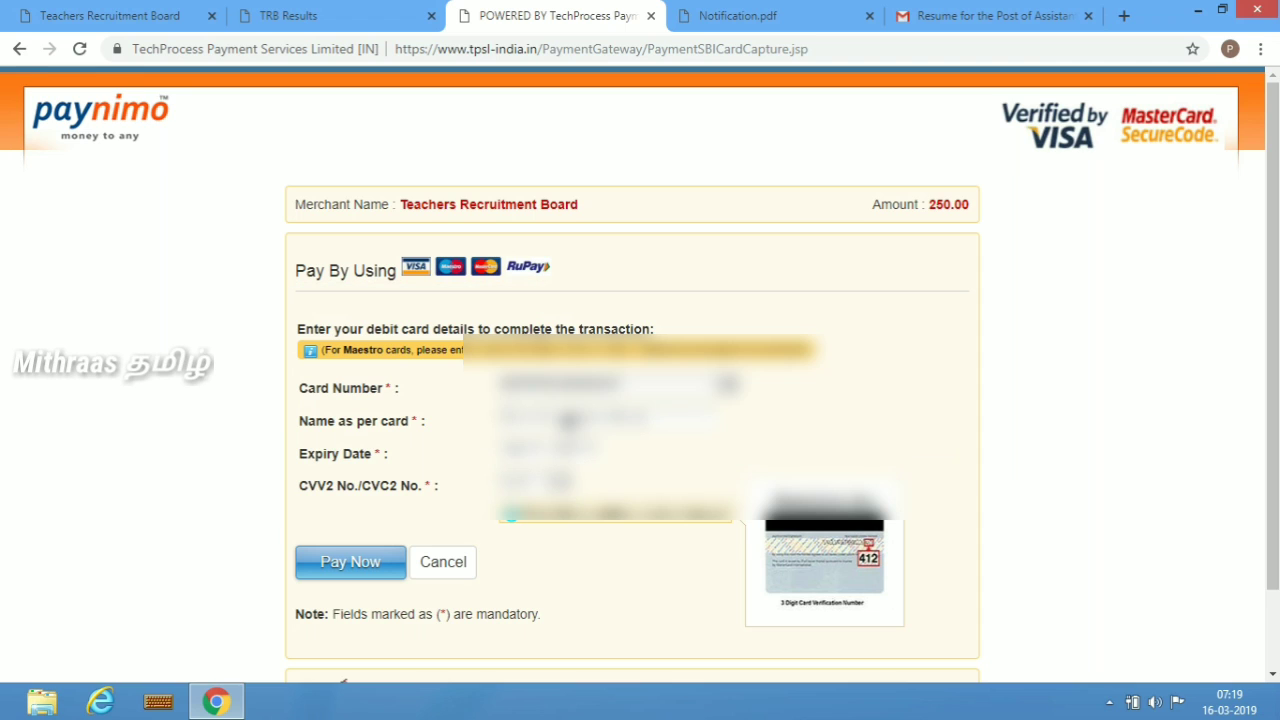
pyautogui.write('?????')
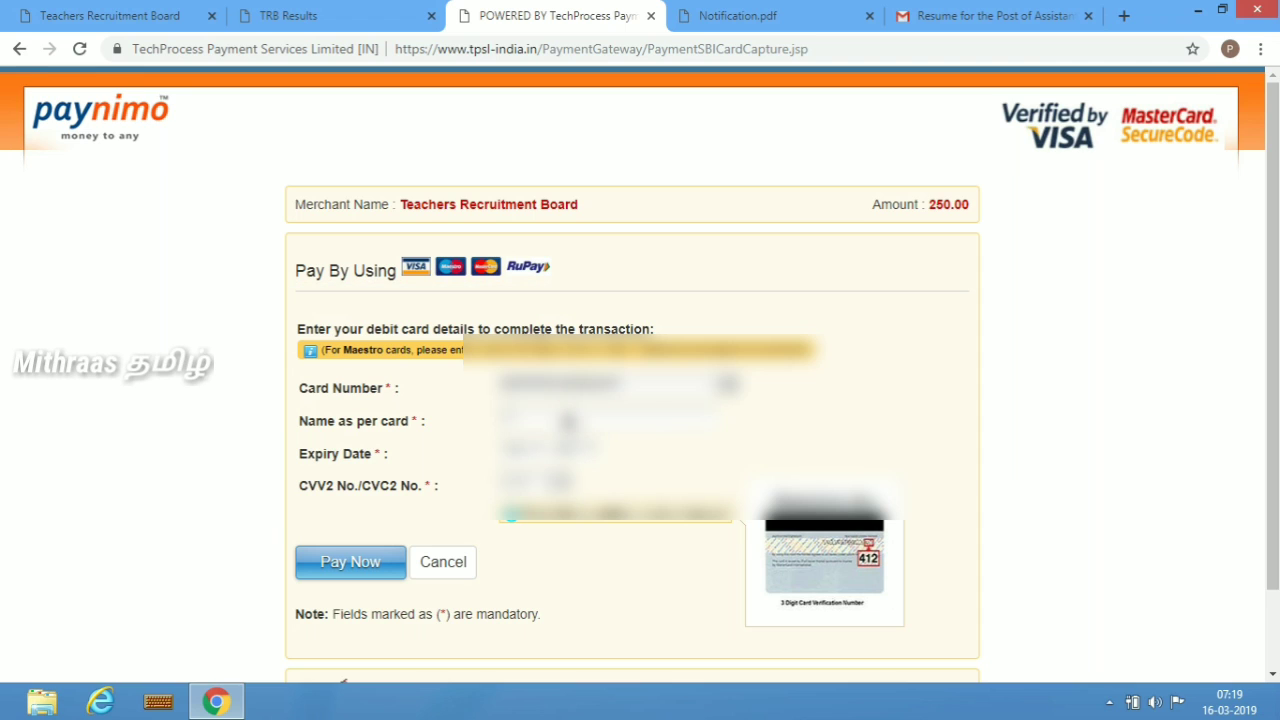
pyautogui.write('???')
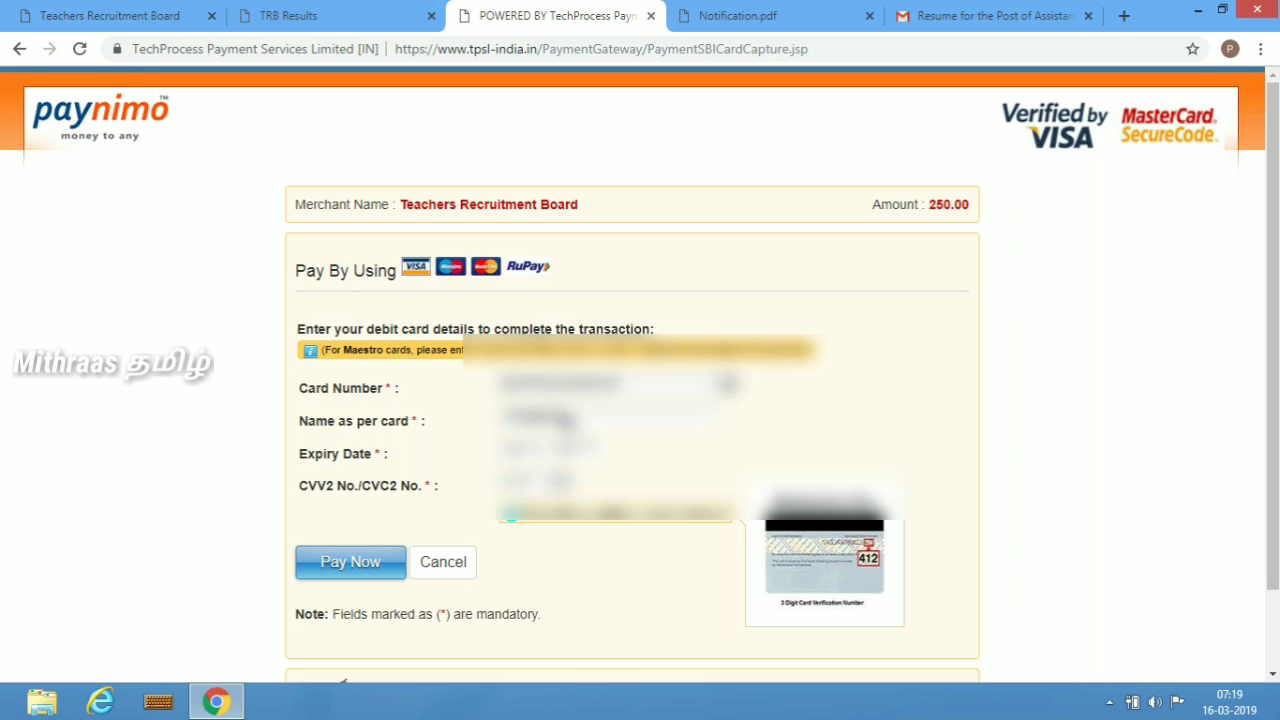
pyautogui.write('??')
pyautogui.click(537, 457)
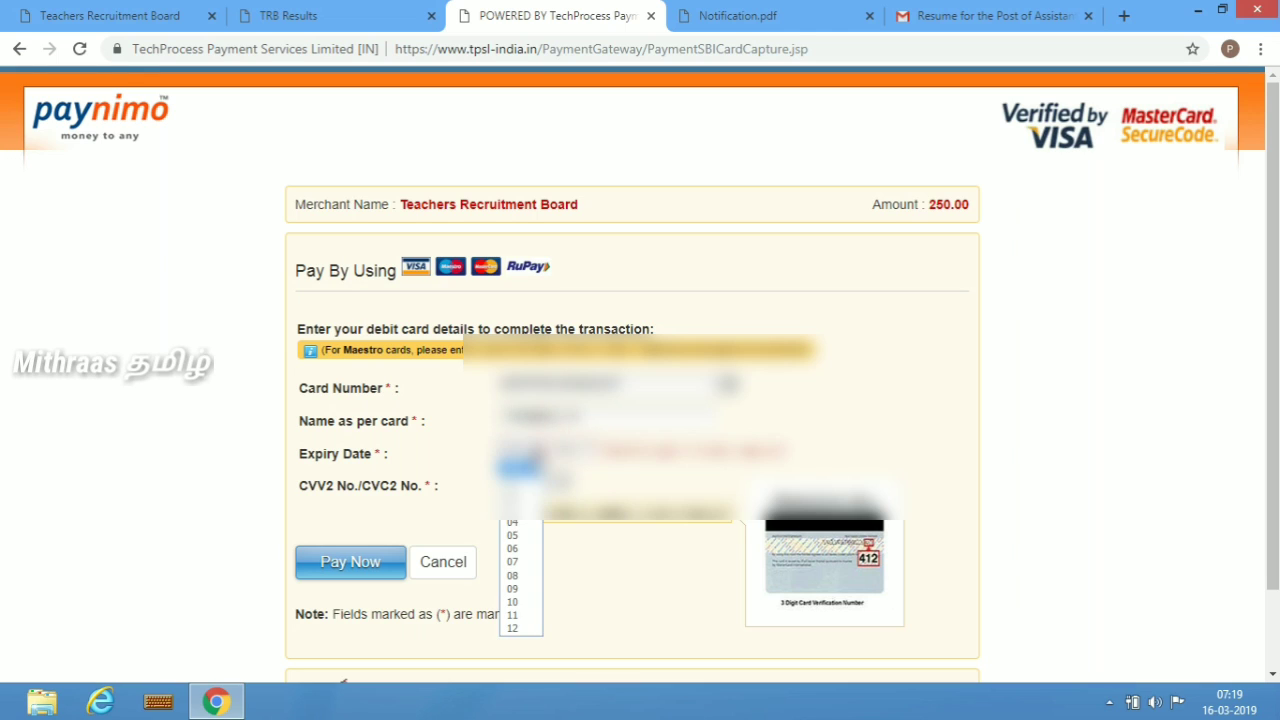
pyautogui.click(523, 619)
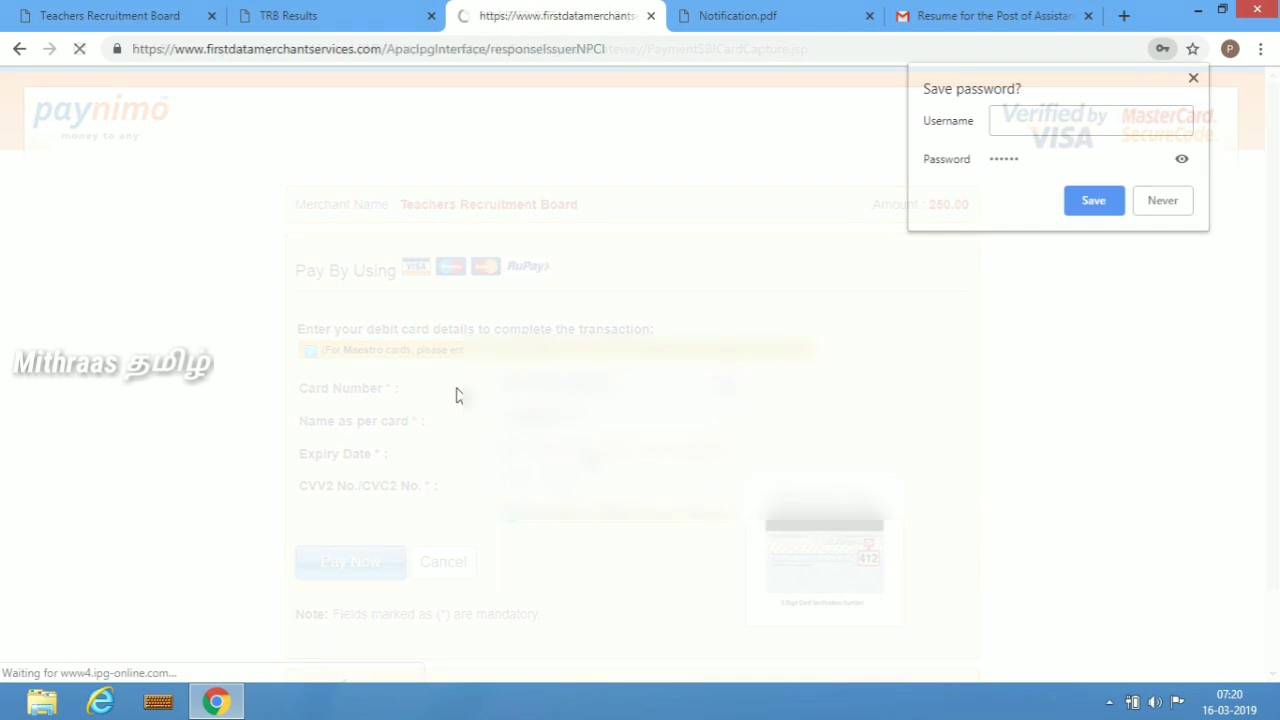
pyautogui.click(1165, 204)
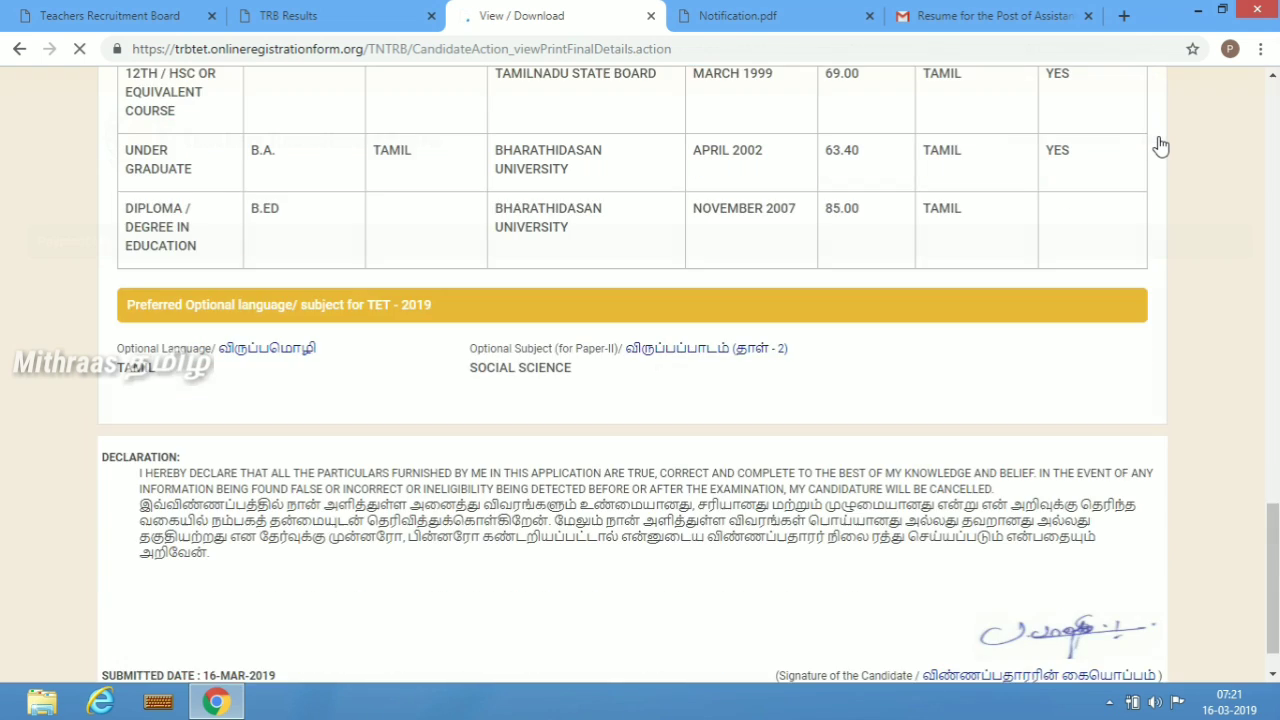
# - Scroll through the submitted application details and go to the dashboard
pyautogui.scroll(-1, 1160, 146)
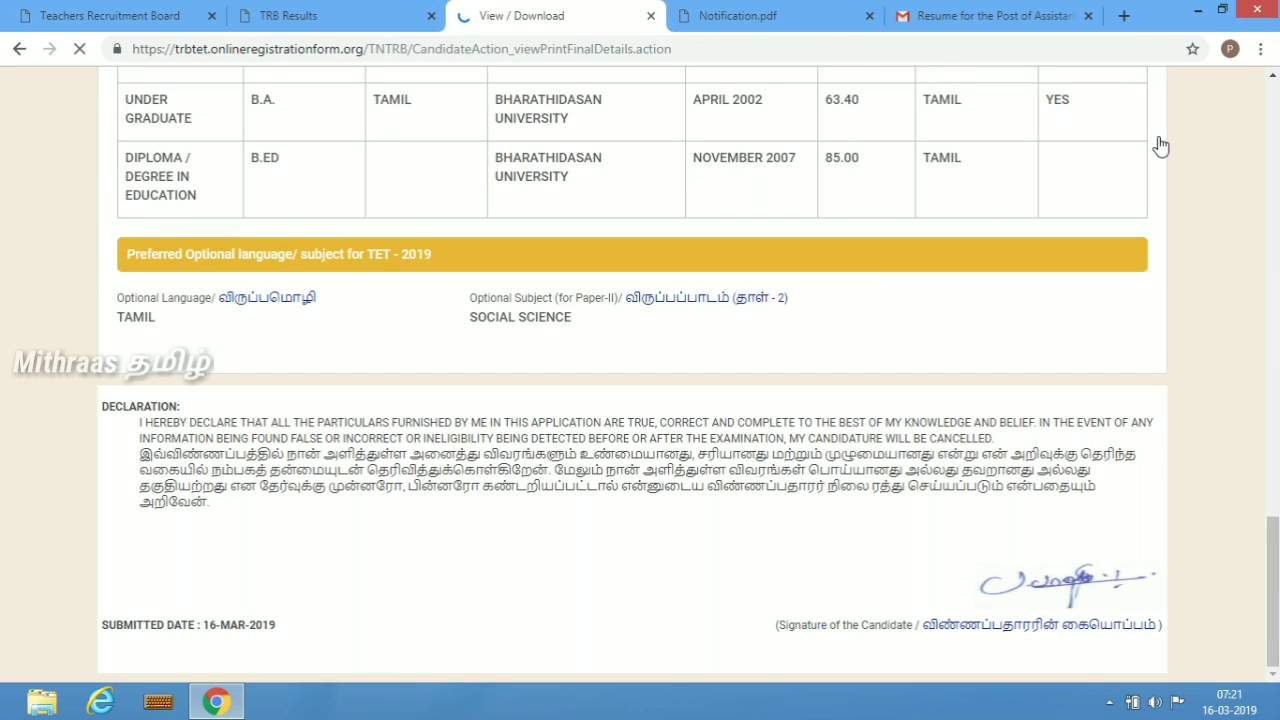
pyautogui.scroll(15, 1160, 146)
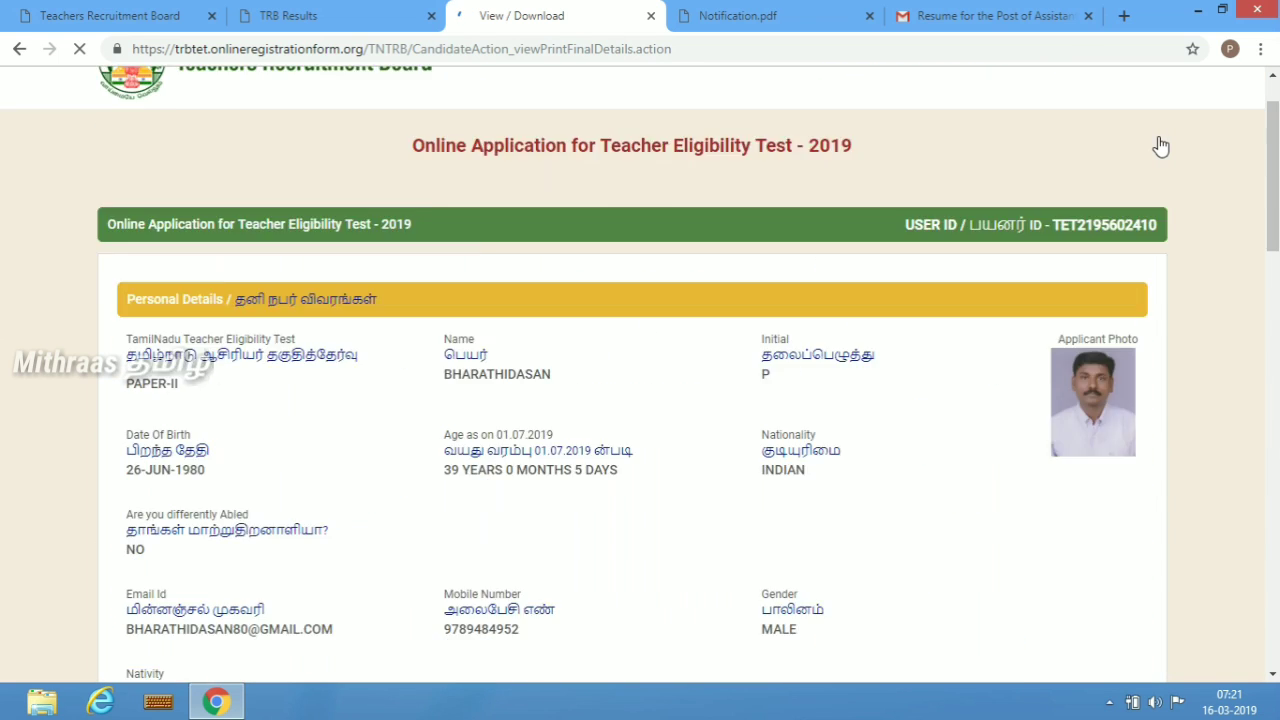
pyautogui.scroll(1, 1160, 146)
pyautogui.click(1101, 143)
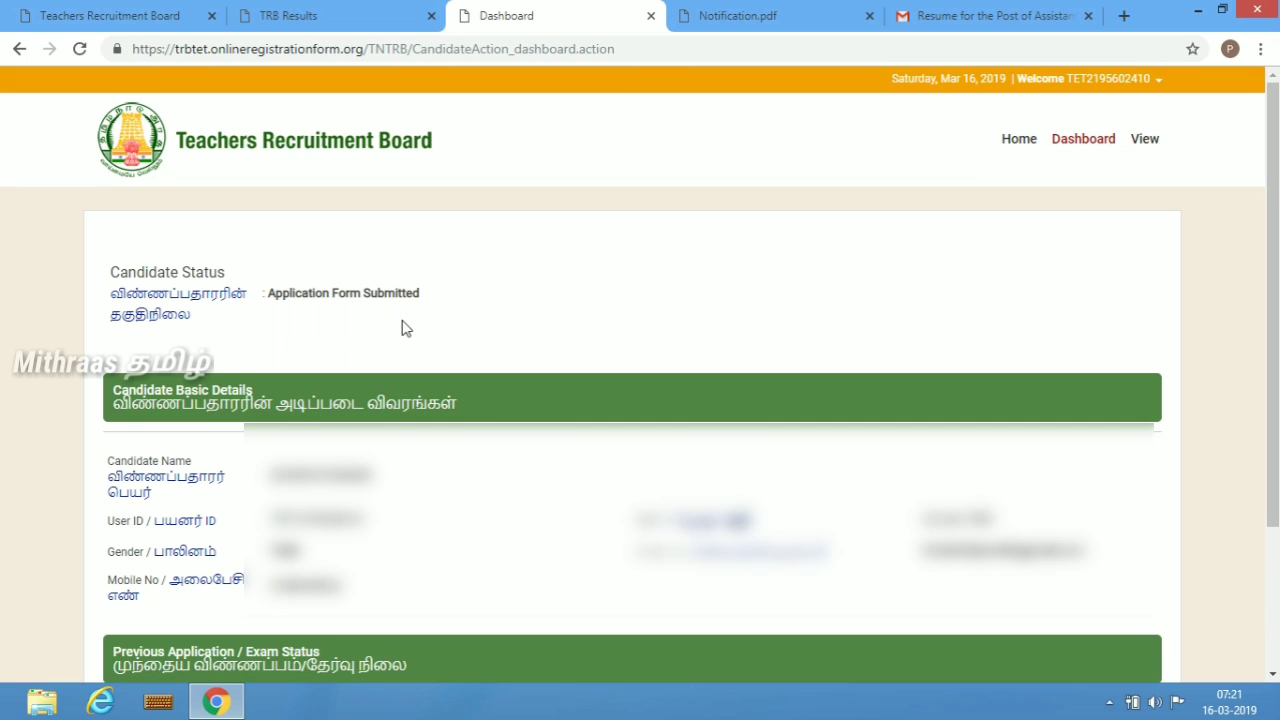
# - Open the printable application form from the dashboard and scroll through its pages
pyautogui.scroll(-3, 405, 329)
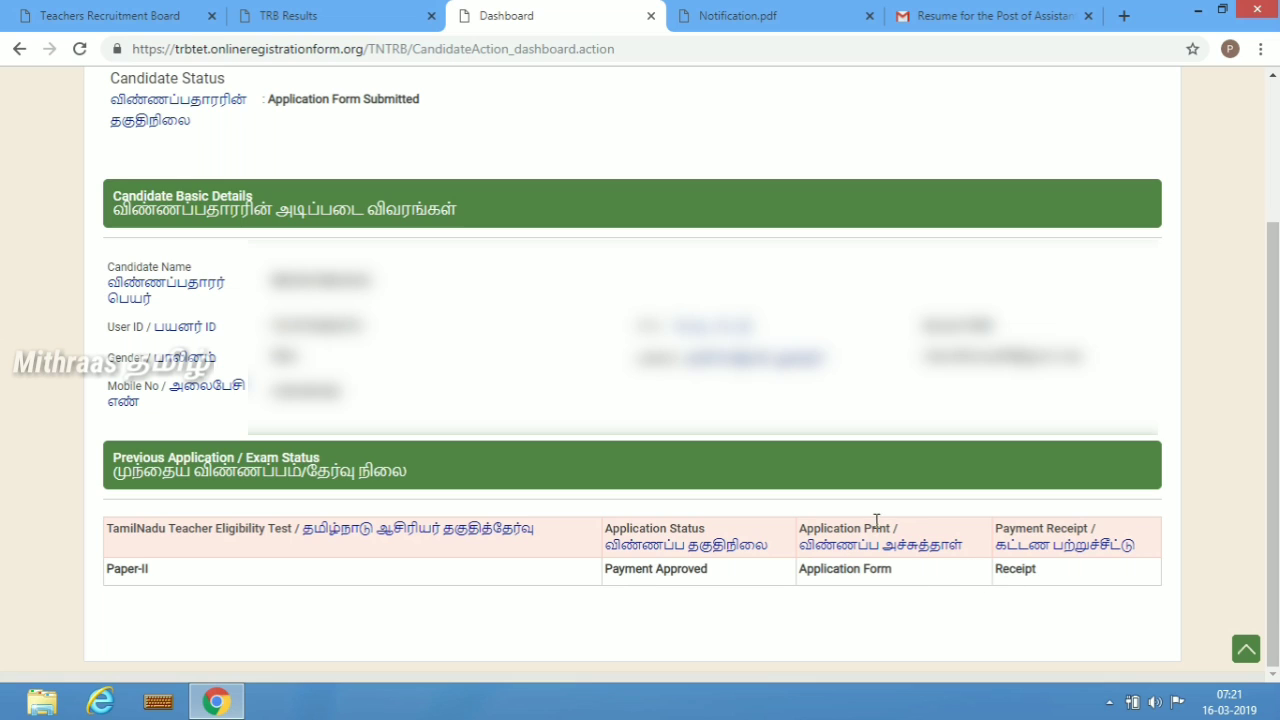
pyautogui.click(852, 577)
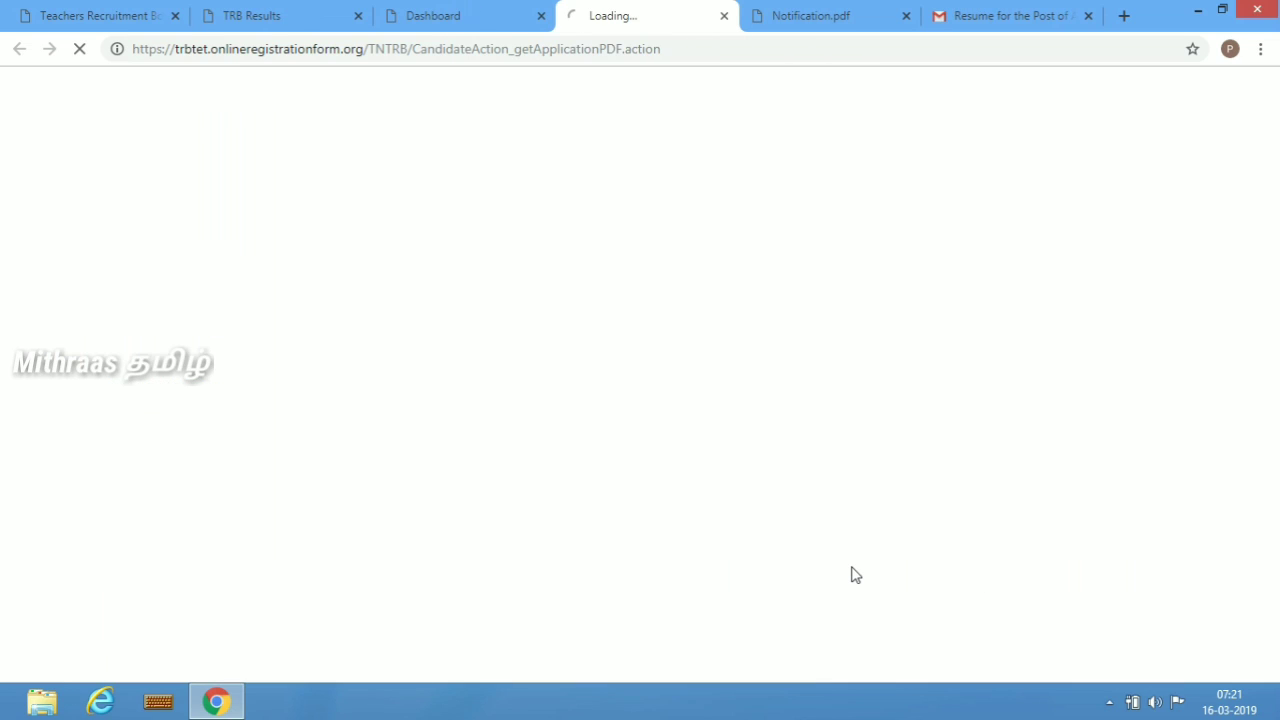
pyautogui.scroll(-6, 851, 571)
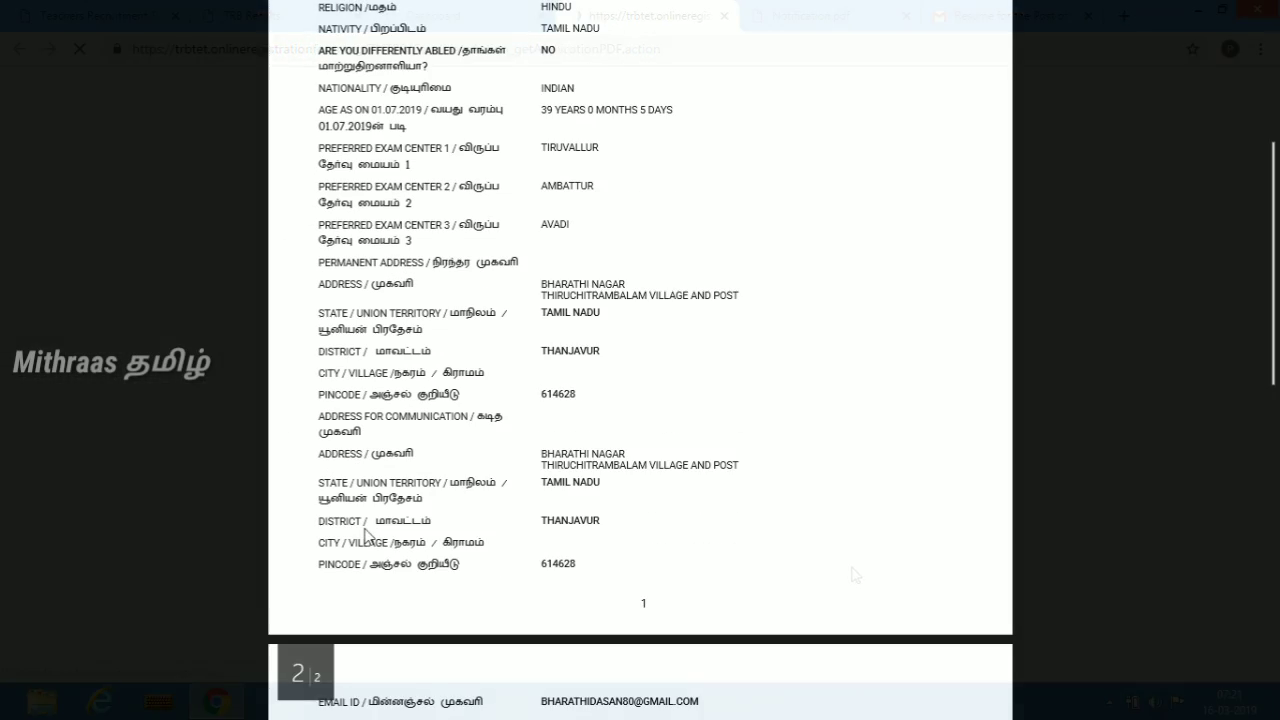
pyautogui.scroll(-6, 367, 535)
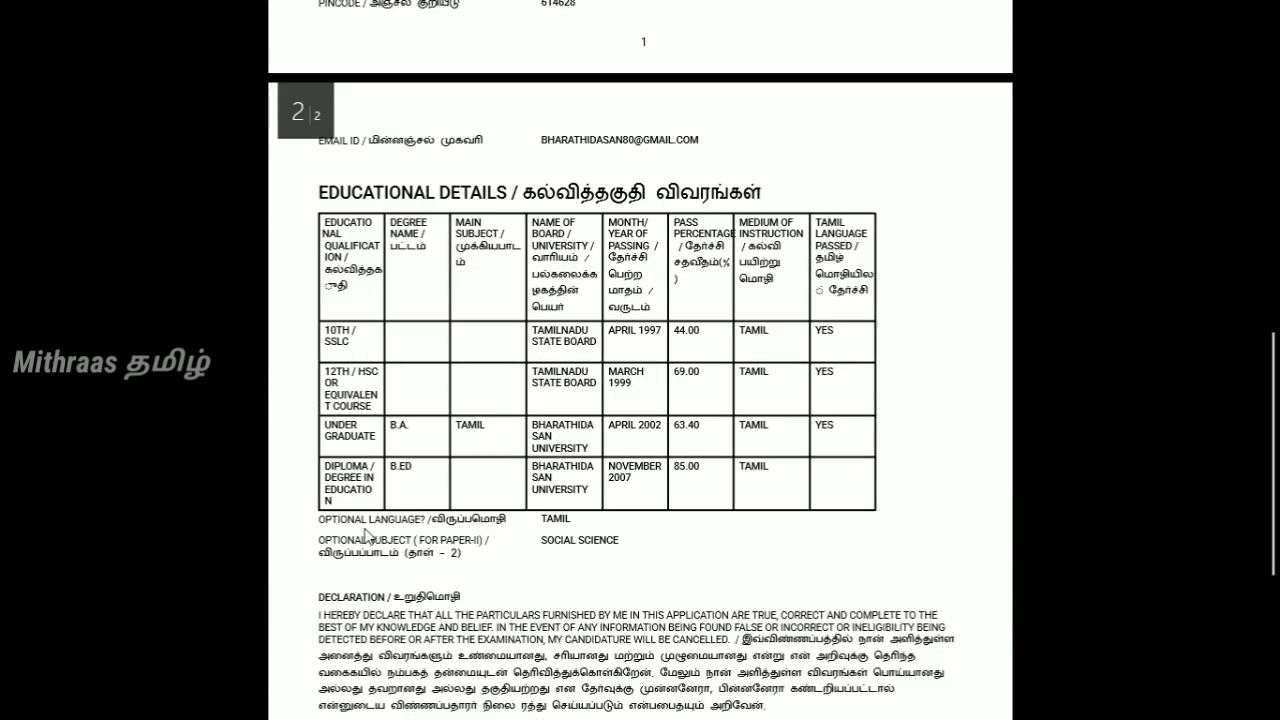
pyautogui.scroll(-3, 367, 537)
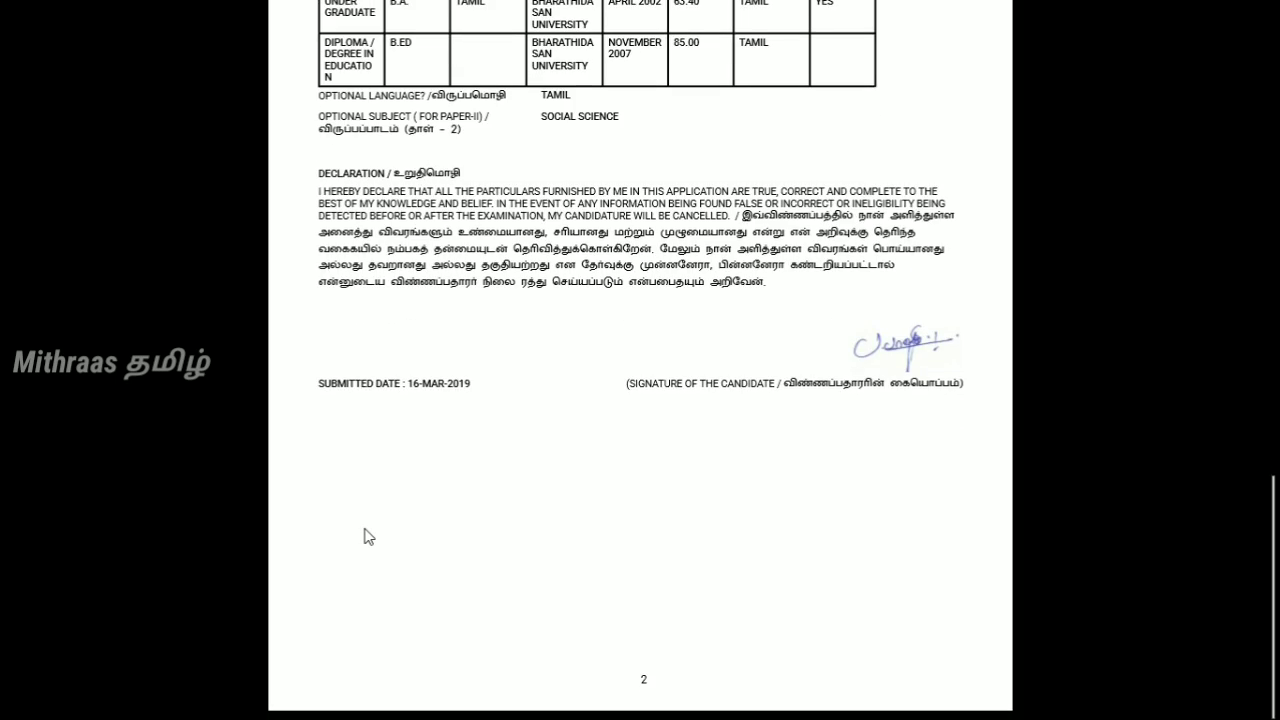
pyautogui.scroll(1, 368, 537)
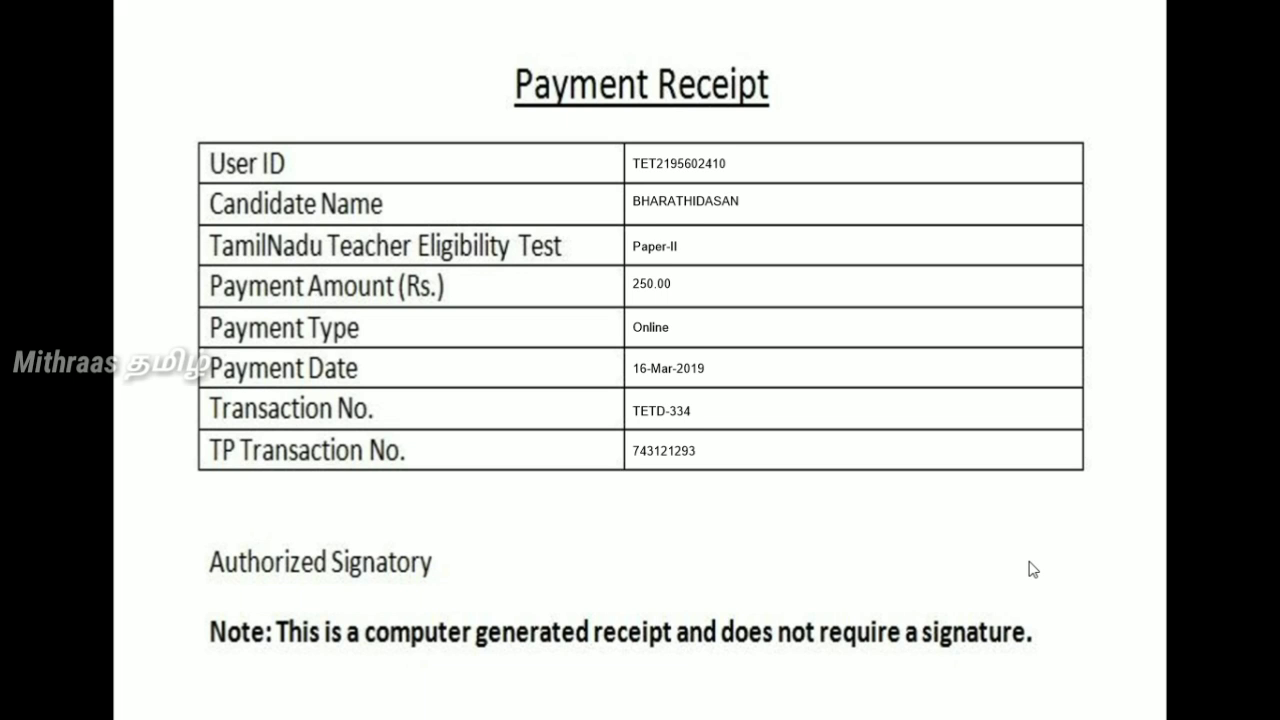
pyautogui.scroll(-2, 1033, 569)
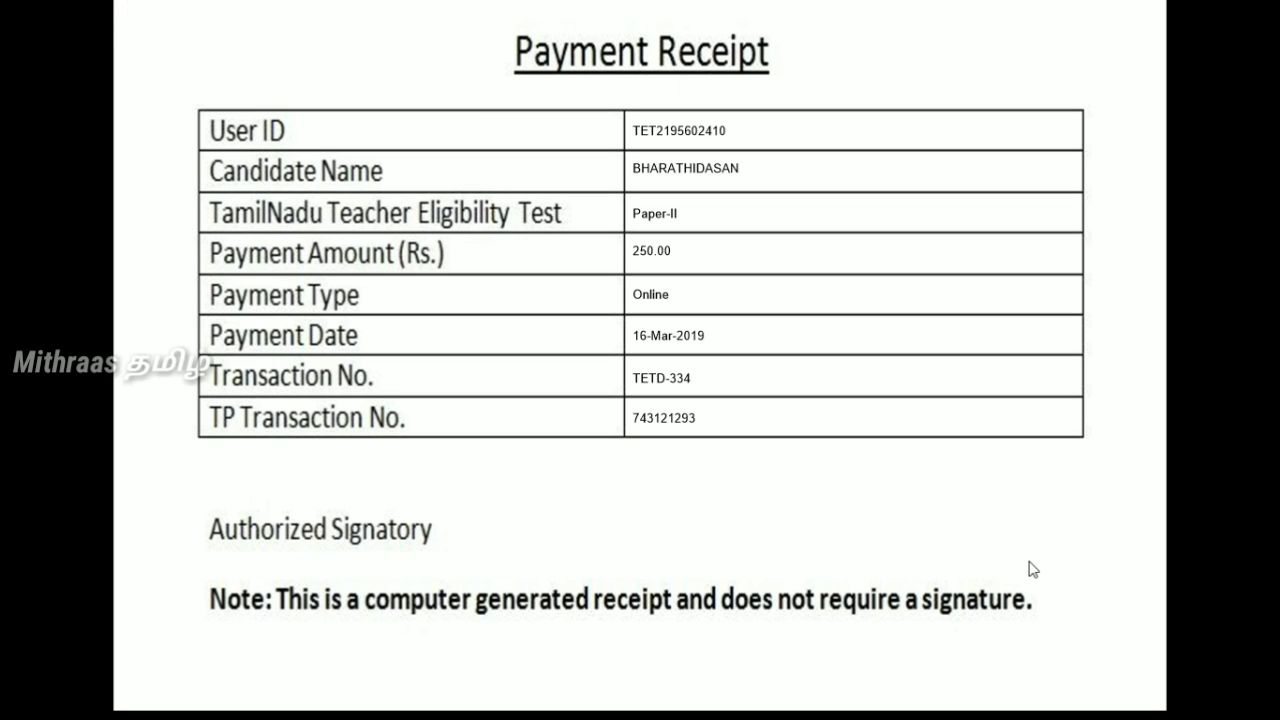